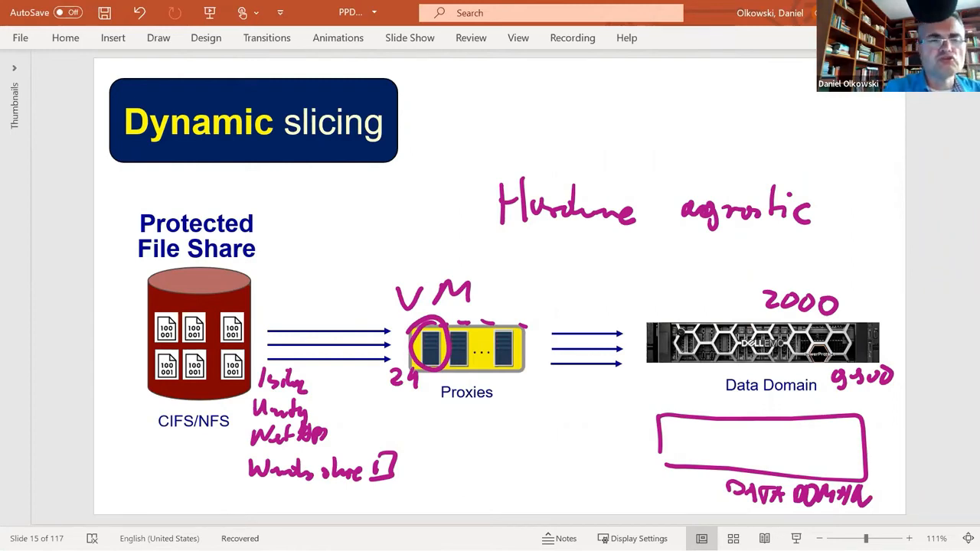
{"action": "mouse_move", "coordinate": [395, 451]}
{"action": "left_mouse_down"}
{"action": "mouse_move", "coordinate": [371, 444]}
{"action": "mouse_move", "coordinate": [254, 479]}
{"action": "mouse_move", "coordinate": [426, 471]}
{"action": "mouse_move", "coordinate": [353, 442]}
{"action": "left_mouse_up"}
{"action": "mouse_move", "coordinate": [315, 361]}
{"action": "left_mouse_down"}
{"action": "mouse_move", "coordinate": [243, 392]}
{"action": "mouse_move", "coordinate": [329, 364]}
{"action": "mouse_move", "coordinate": [261, 356]}
{"action": "left_mouse_up"}
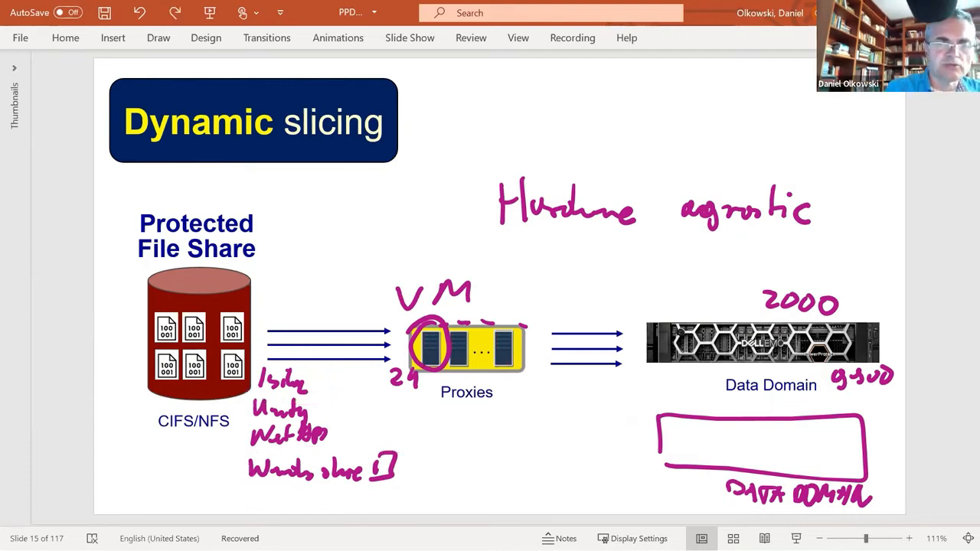
{"action": "mouse_move", "coordinate": [405, 451]}
{"action": "left_mouse_down"}
{"action": "mouse_move", "coordinate": [277, 447]}
{"action": "mouse_move", "coordinate": [421, 481]}
{"action": "mouse_move", "coordinate": [259, 454]}
{"action": "left_mouse_up"}
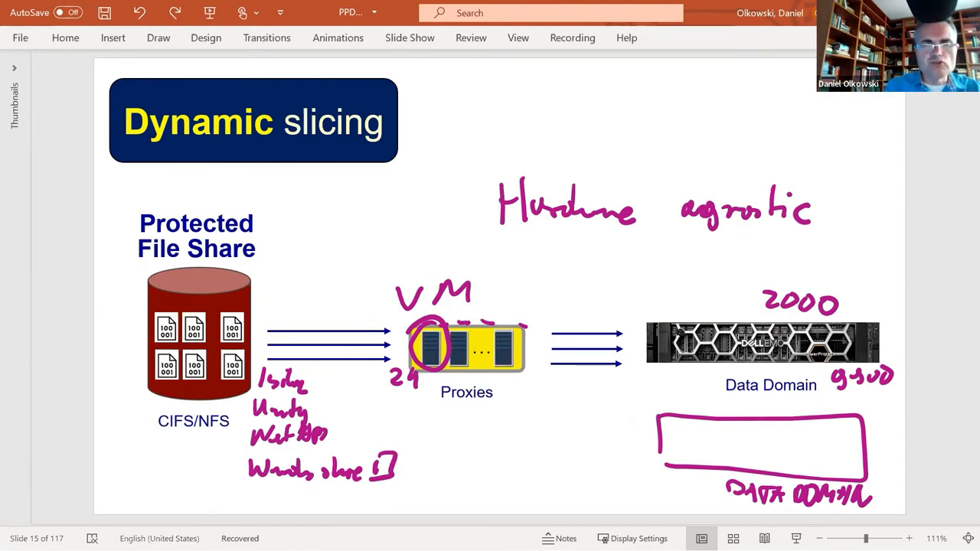
Step: Switch to the PowerProtect Data Manager console, discard the open Add Protection Engine form and display the NAS asset sources
{"action": "key", "text": "alt+Tab"}
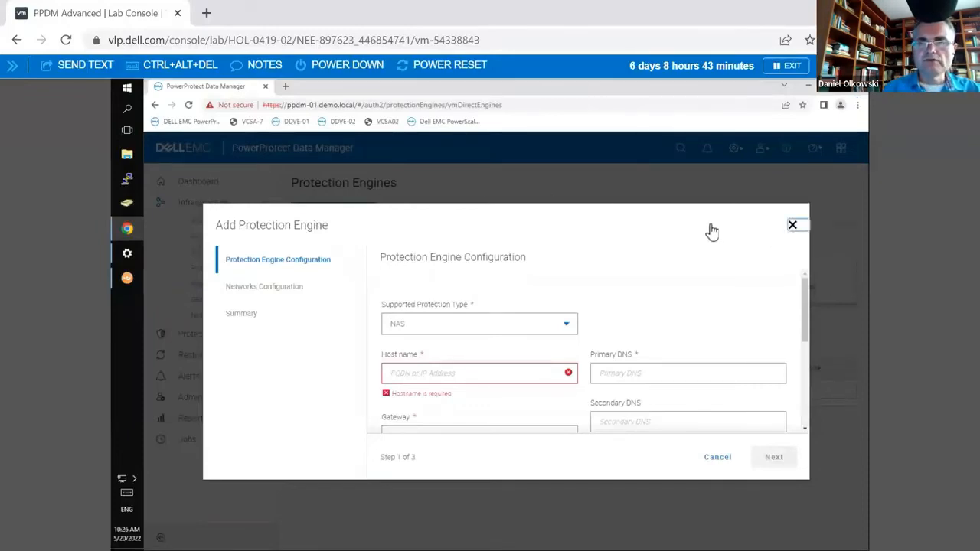
{"action": "left_click", "coordinate": [793, 224]}
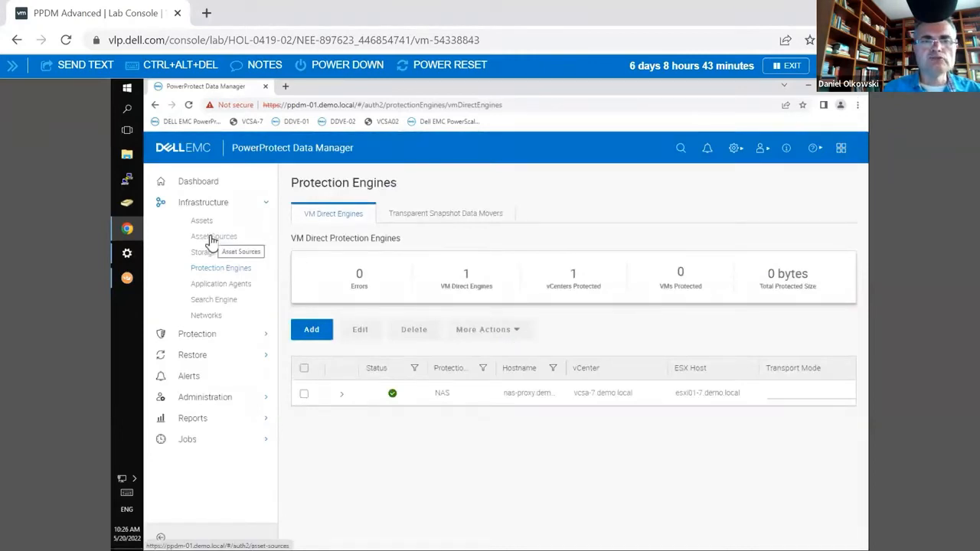
{"action": "left_click", "coordinate": [214, 239]}
{"action": "left_click", "coordinate": [688, 216]}
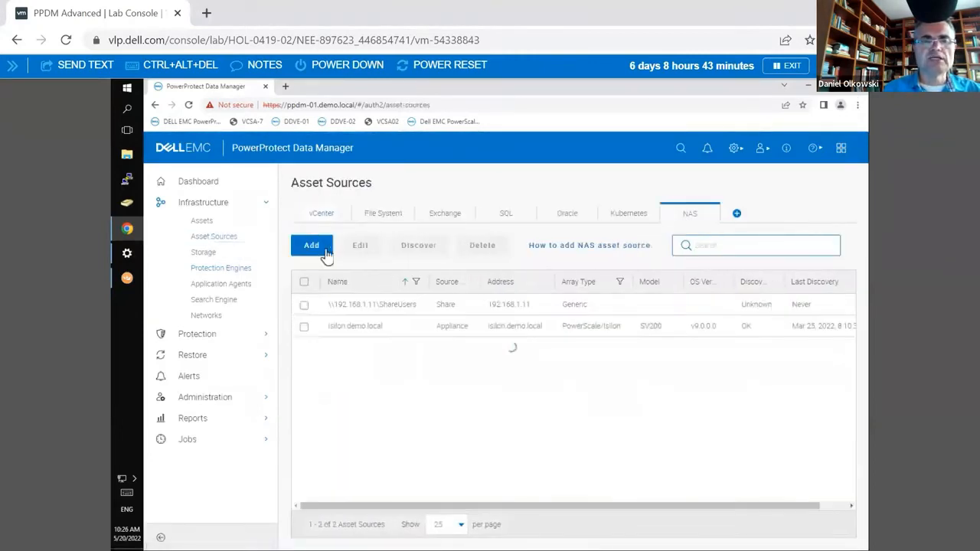
Step: Start adding a NAS asset source of type Share with ShareCredentials and the CIFS protocol
{"action": "left_click", "coordinate": [322, 246]}
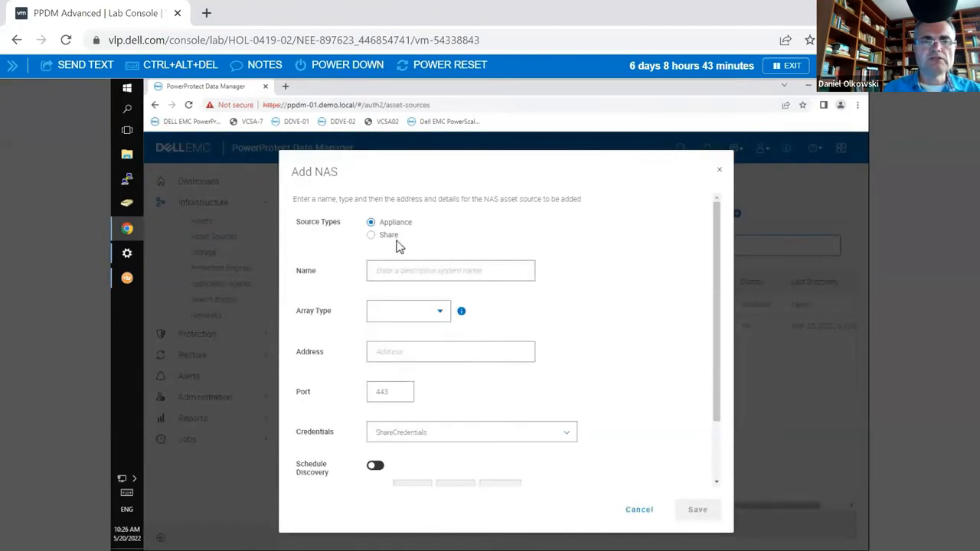
{"action": "left_click", "coordinate": [395, 236]}
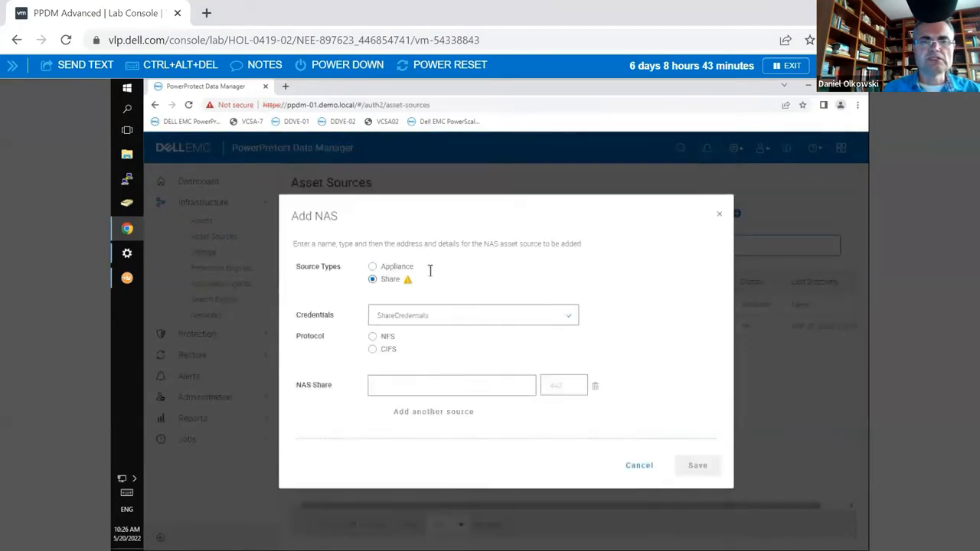
{"action": "left_click", "coordinate": [404, 323]}
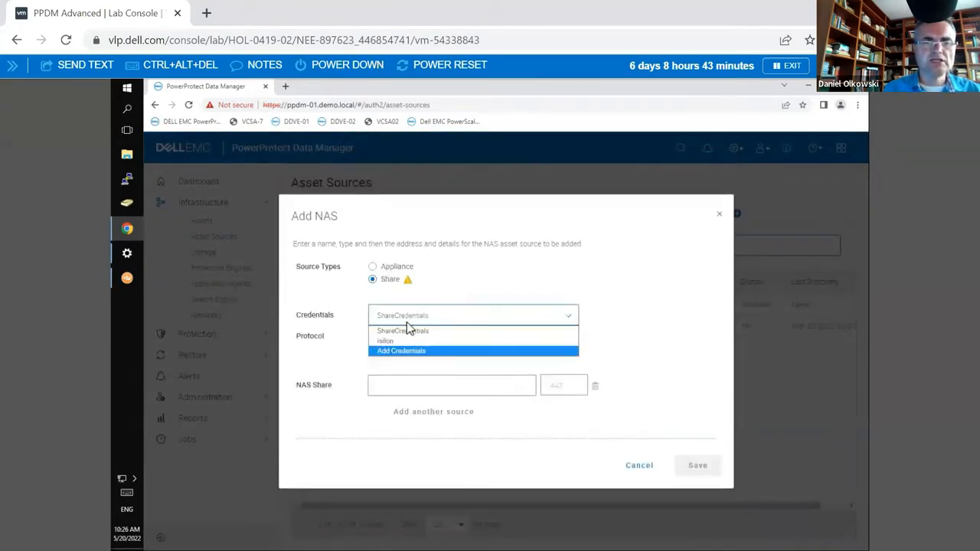
{"action": "left_click", "coordinate": [413, 315]}
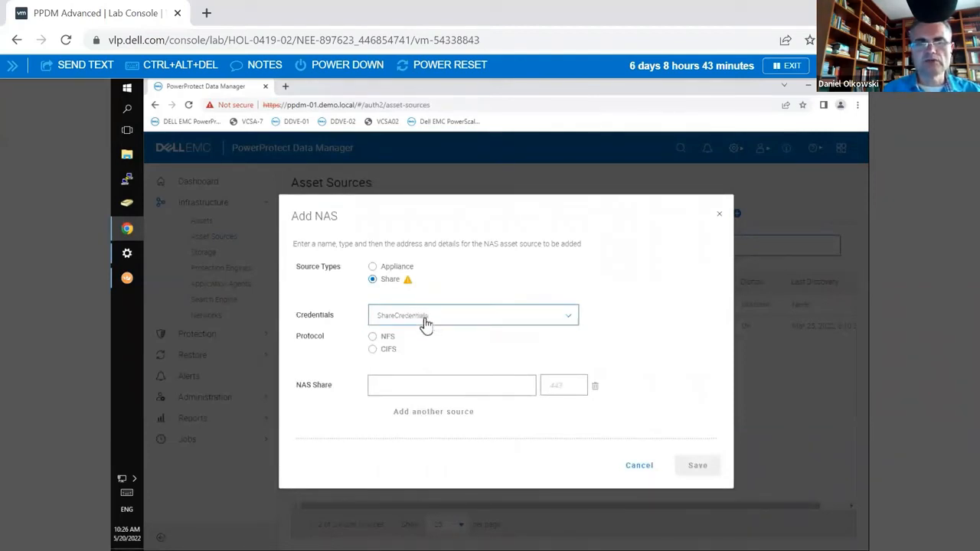
{"action": "left_click", "coordinate": [417, 354]}
Step: Enter \\192.168.32.45 as the NAS share address and set its port to 445
{"action": "left_click", "coordinate": [399, 389]}
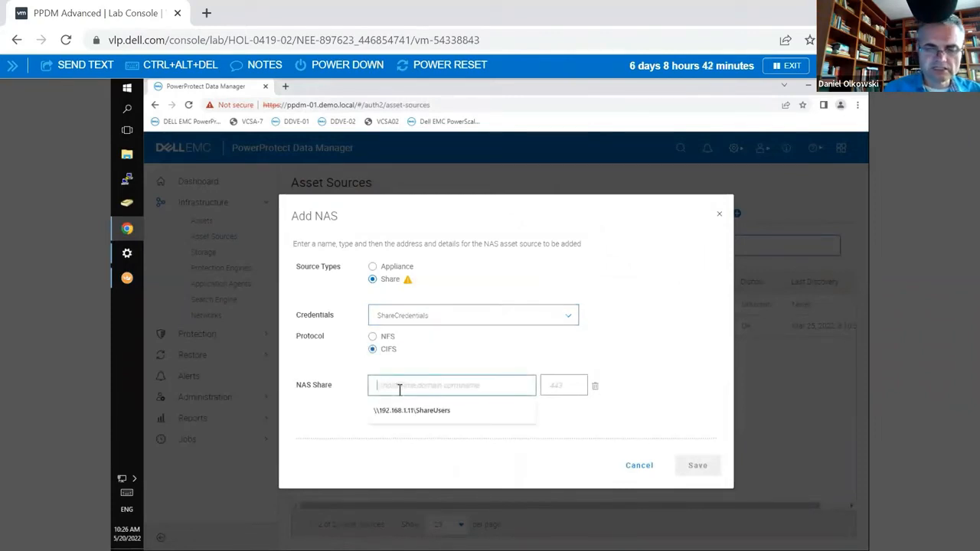
{"action": "type", "text": "\\\\192.168.33"}
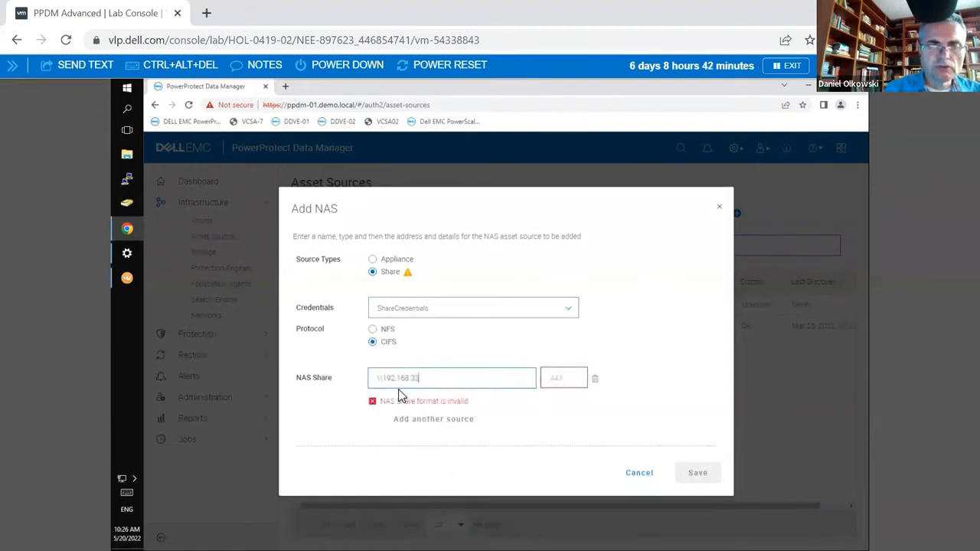
{"action": "type", "text": ".45"}
{"action": "left_click", "coordinate": [558, 387]}
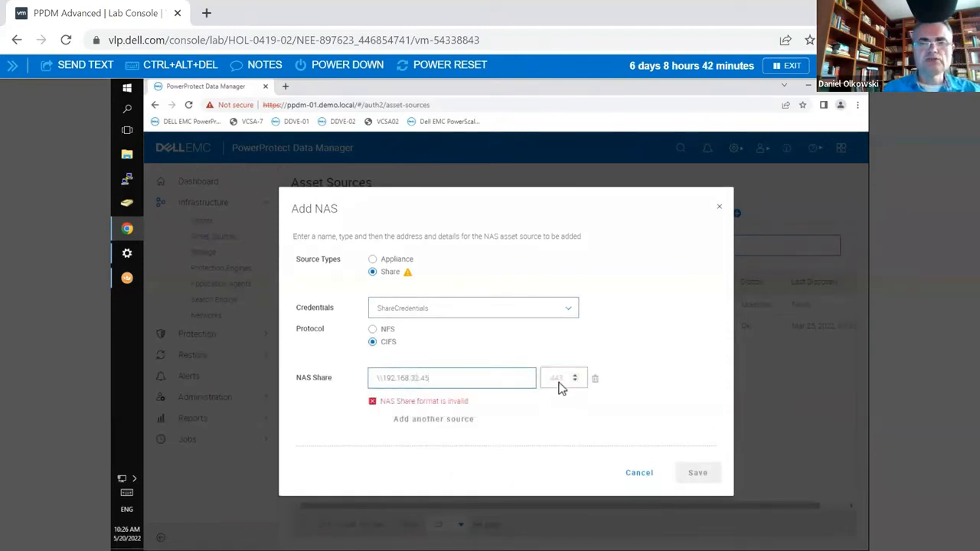
{"action": "type", "text": "445"}
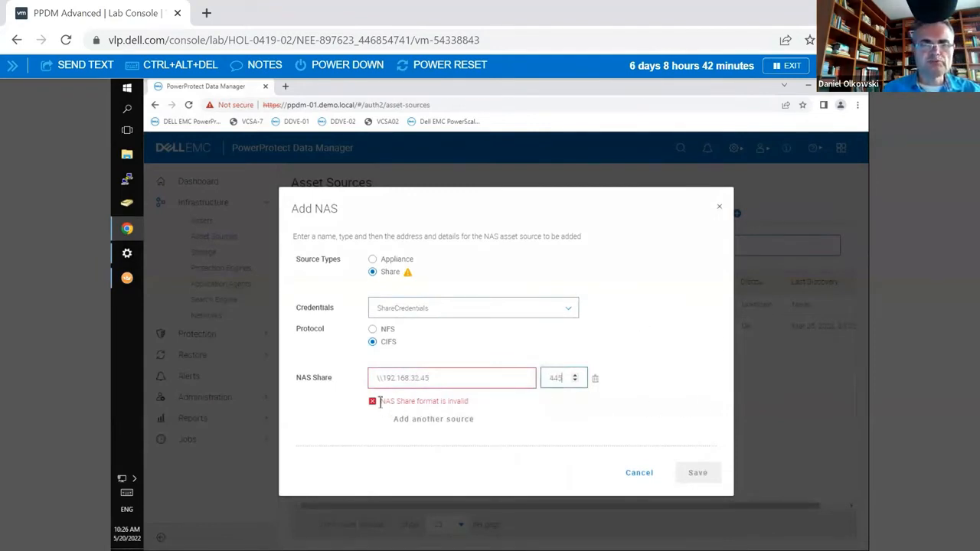
Step: Complete the NAS share path as \\192.168.32.45\share1
{"action": "left_click_drag", "start_coordinate": [469, 403], "coordinate": [429, 389]}
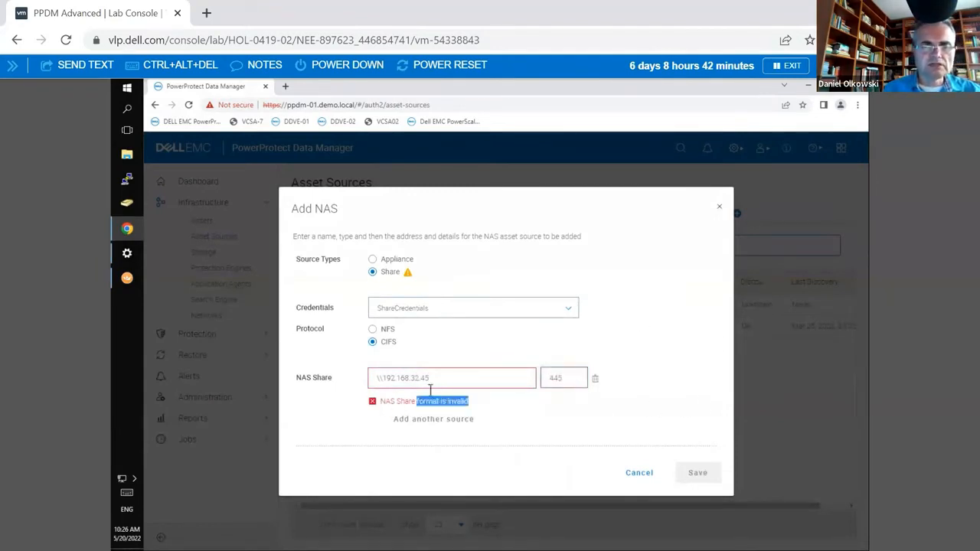
{"action": "left_click", "coordinate": [453, 378]}
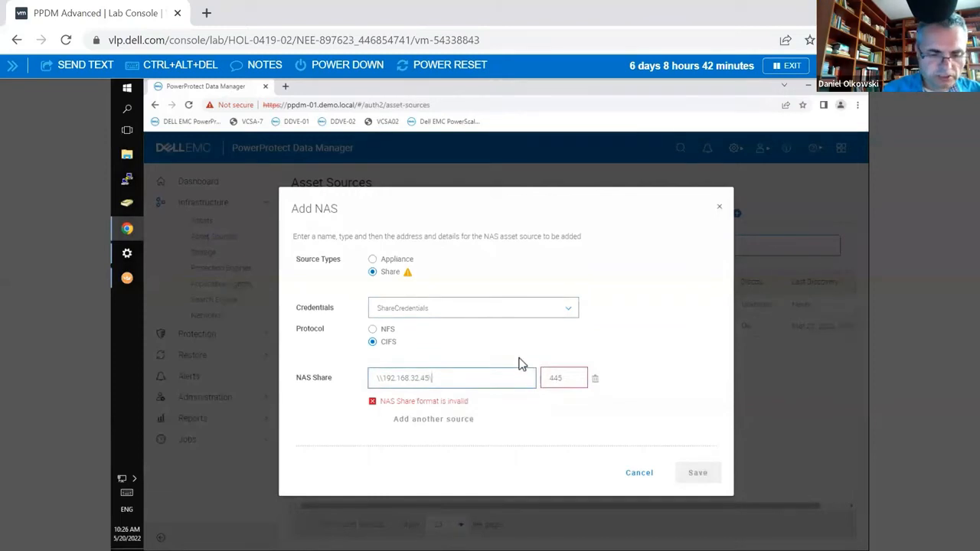
{"action": "type", "text": "share1"}
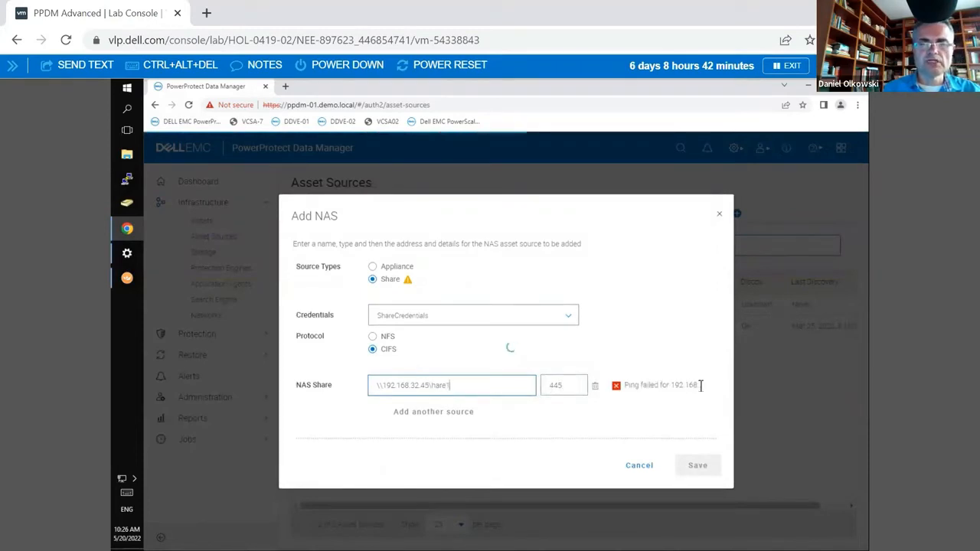
{"action": "triple_click", "coordinate": [632, 385]}
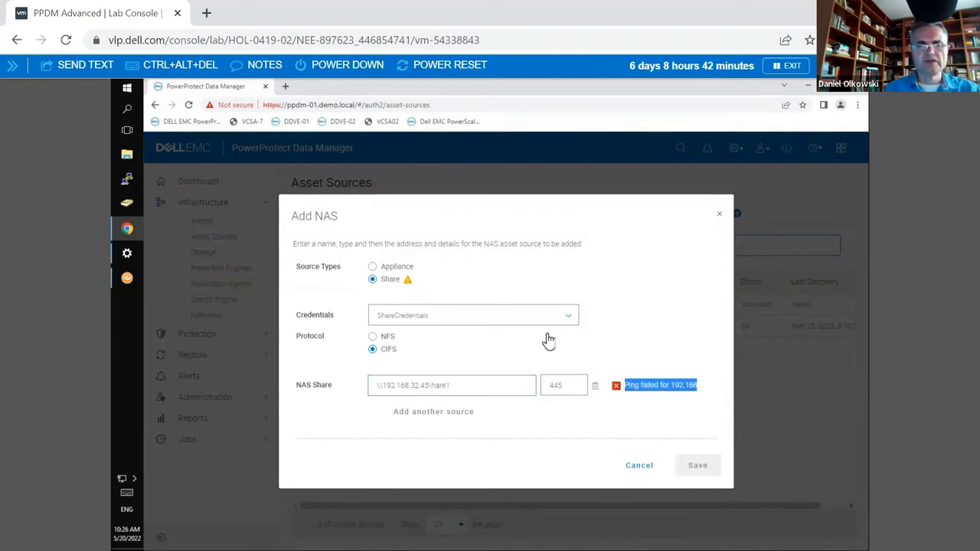
{"action": "left_click", "coordinate": [450, 386]}
{"action": "double_click", "coordinate": [431, 385]}
{"action": "type", "text": "\\s"}
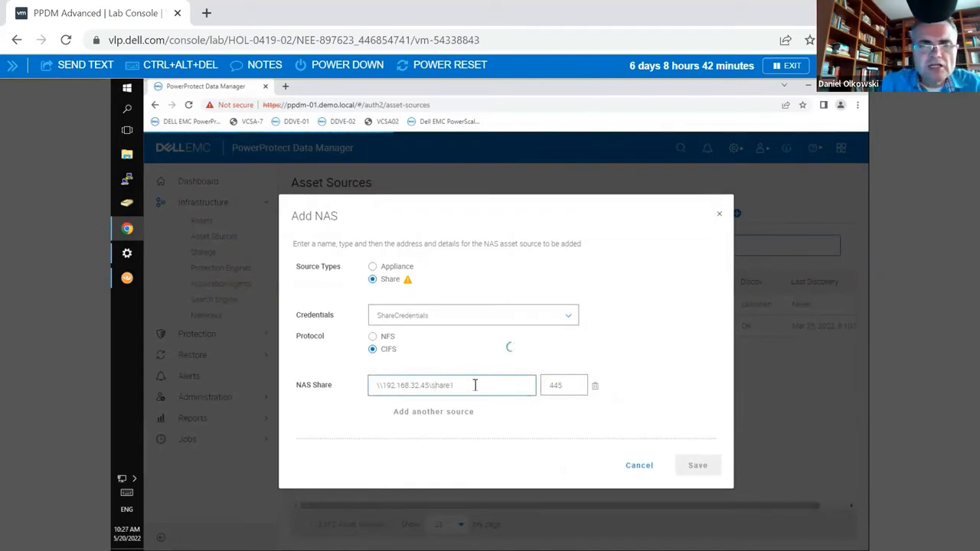
Step: Change the share protocol to NFS and discard the new NAS source without saving
{"action": "double_click", "coordinate": [436, 386]}
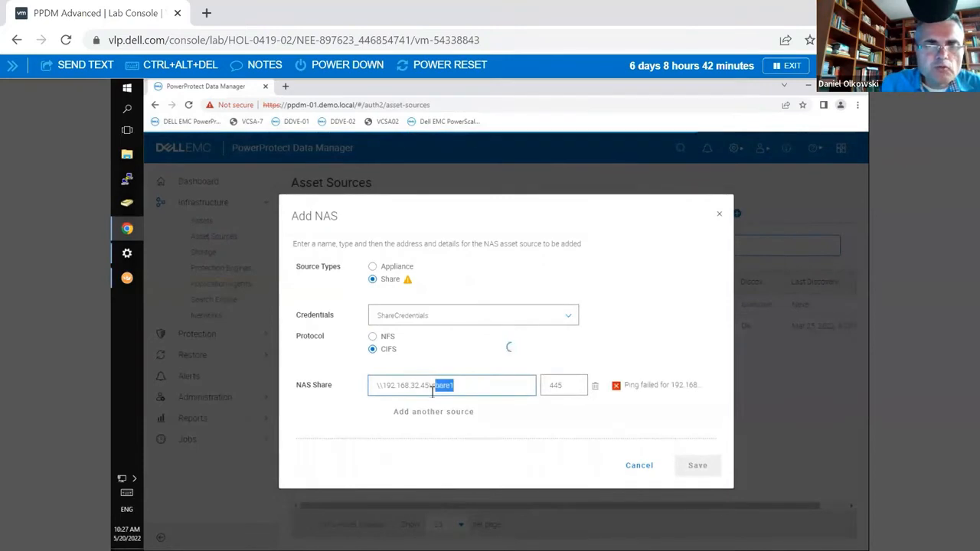
{"action": "left_click", "coordinate": [426, 386]}
{"action": "left_click_drag", "start_coordinate": [415, 382], "coordinate": [386, 381]}
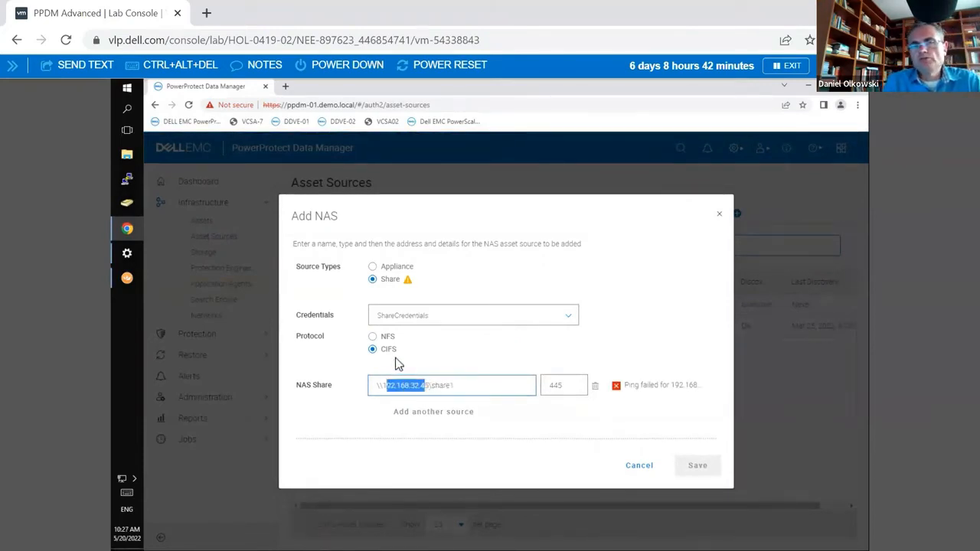
{"action": "left_click", "coordinate": [373, 337]}
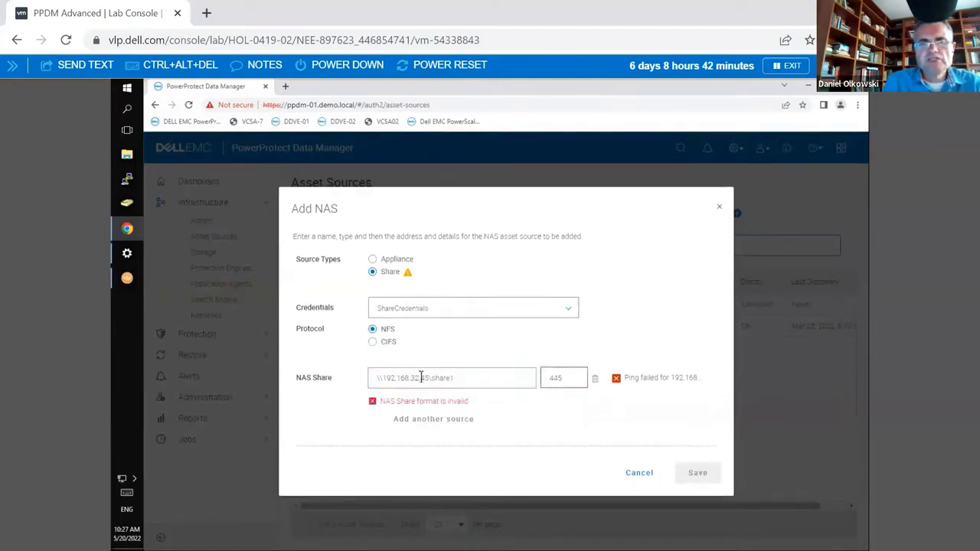
{"action": "left_click_drag", "start_coordinate": [426, 378], "coordinate": [395, 378]}
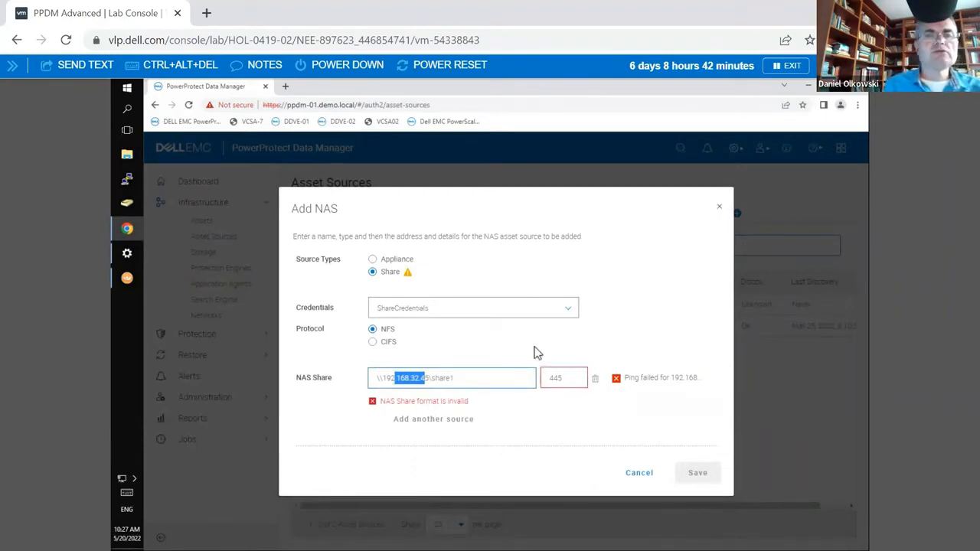
{"action": "left_click", "coordinate": [719, 208]}
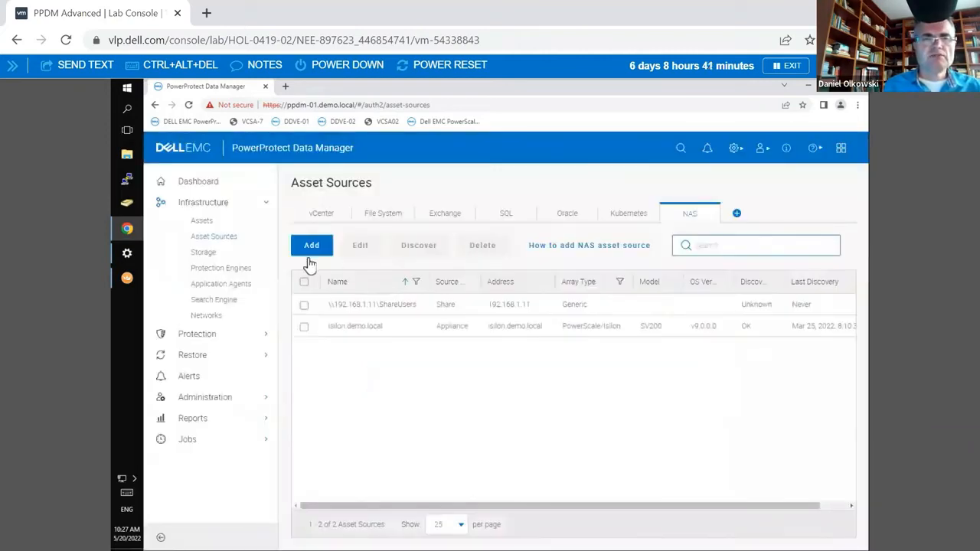
Step: Start a new protection engine with NAS as the supported protection type, examine its deployment settings and discard the form
{"action": "left_click", "coordinate": [220, 269]}
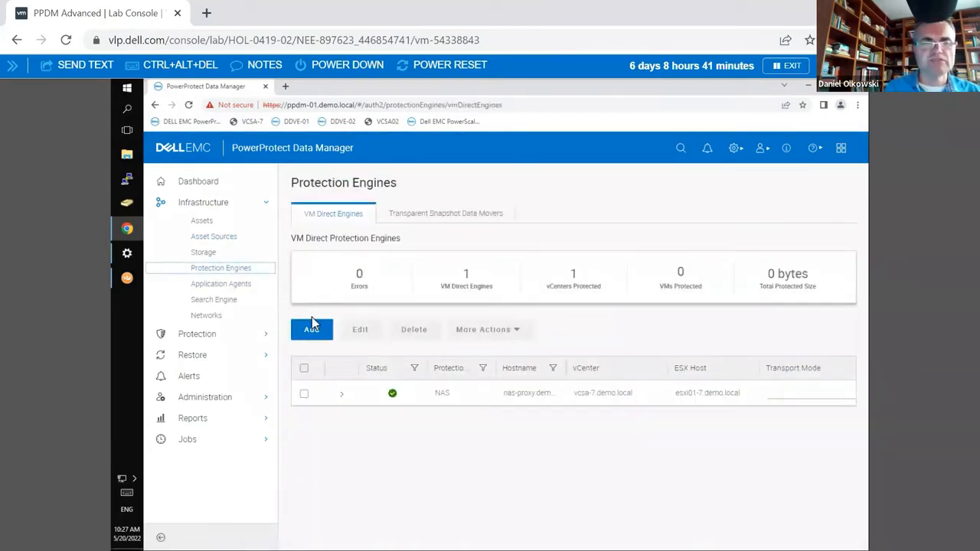
{"action": "left_click", "coordinate": [313, 331]}
{"action": "left_click", "coordinate": [313, 334]}
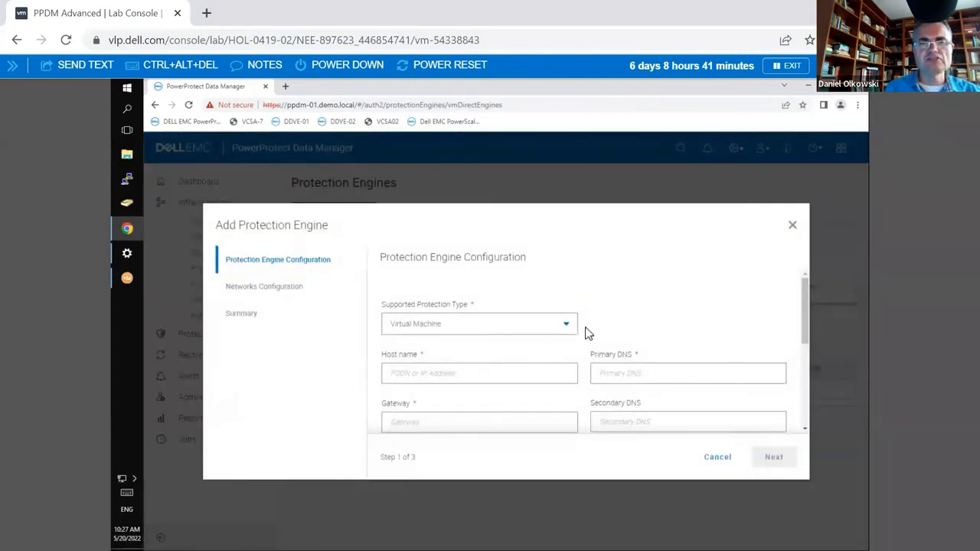
{"action": "left_click", "coordinate": [565, 330]}
{"action": "left_click", "coordinate": [485, 365]}
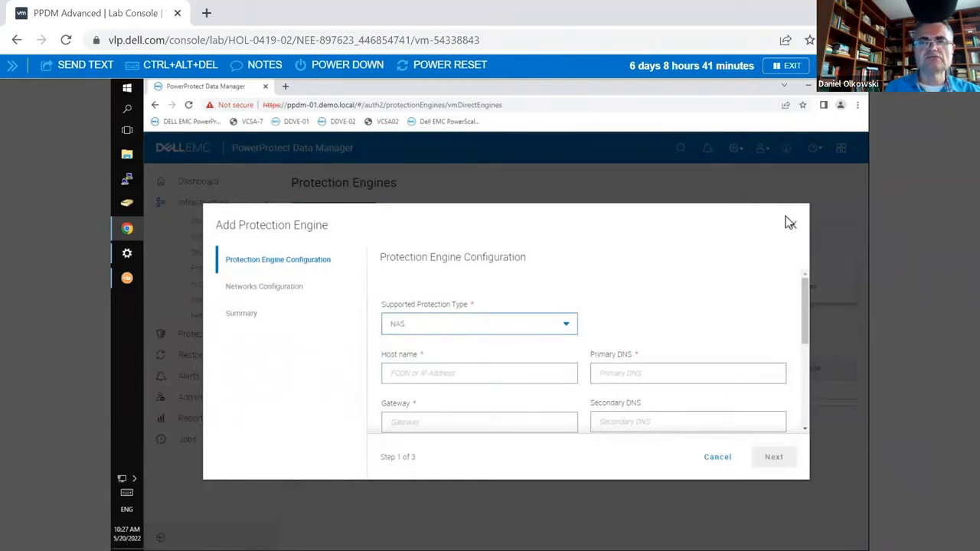
{"action": "scroll", "coordinate": [806, 394], "scroll_direction": "down", "scroll_amount": 5}
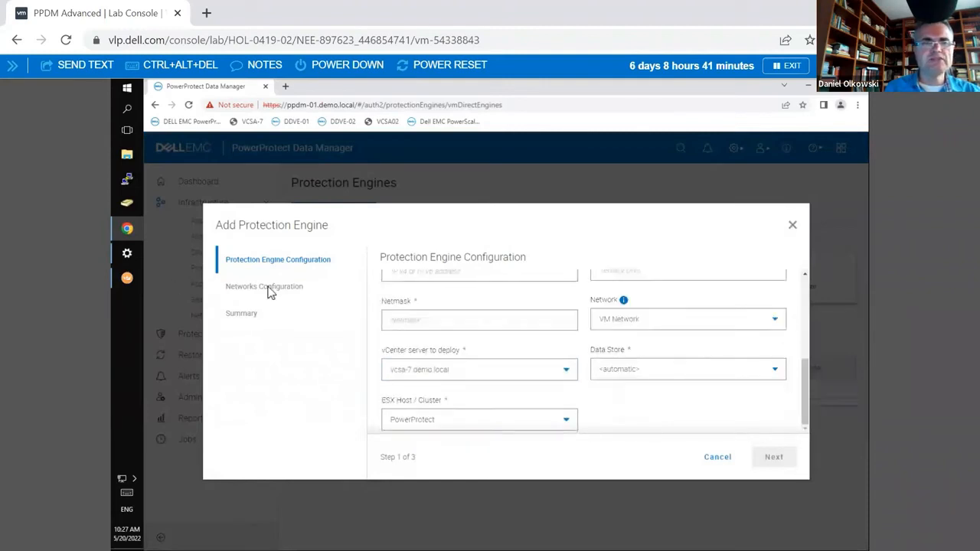
{"action": "left_click", "coordinate": [792, 225]}
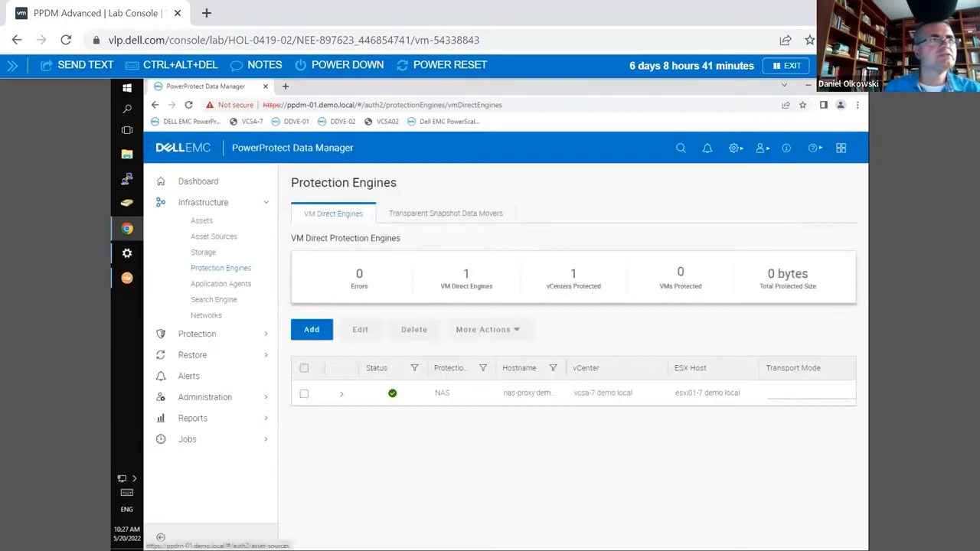
Step: Switch back to the Dynamic slicing slide in PowerPoint and circle the second proxy in ink
{"action": "key", "text": "alt+Tab"}
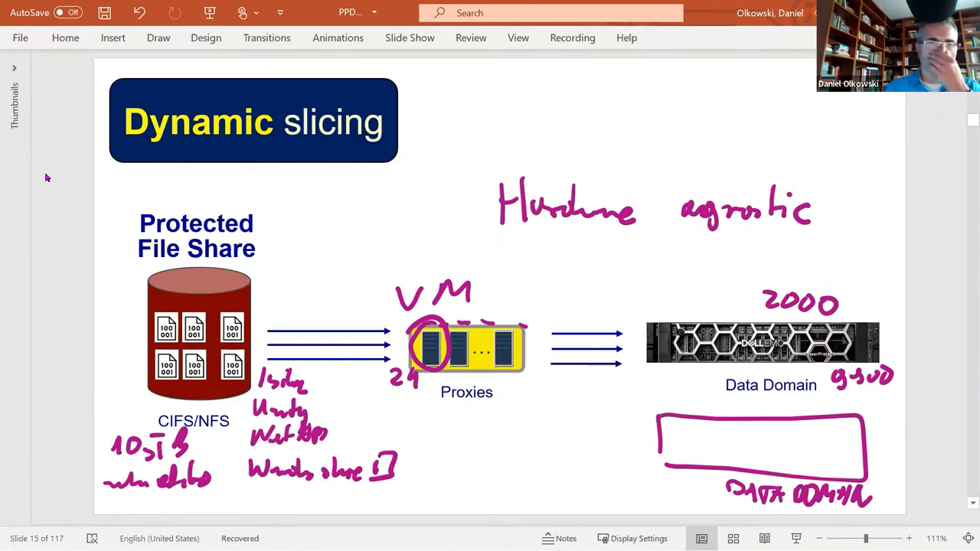
{"action": "mouse_move", "coordinate": [474, 322]}
{"action": "left_mouse_down"}
{"action": "mouse_move", "coordinate": [448, 327]}
{"action": "mouse_move", "coordinate": [442, 349]}
{"action": "mouse_move", "coordinate": [462, 373]}
{"action": "mouse_move", "coordinate": [456, 320]}
{"action": "left_mouse_up"}
{"action": "key", "text": "ctrl+z"}
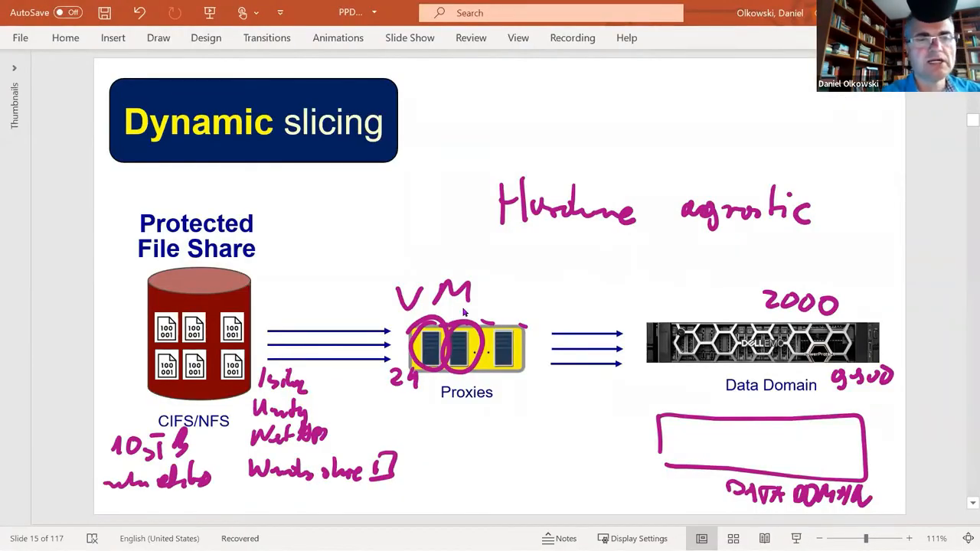
Step: Handwrite "50 streams" above the arrows that lead from the file share to the proxies
{"action": "mouse_move", "coordinate": [268, 291]}
{"action": "left_mouse_down"}
{"action": "mouse_move", "coordinate": [261, 310]}
{"action": "mouse_move", "coordinate": [280, 300]}
{"action": "mouse_move", "coordinate": [338, 311]}
{"action": "left_mouse_up"}
{"action": "left_click_drag", "start_coordinate": [309, 309], "coordinate": [322, 308]}
{"action": "mouse_move", "coordinate": [333, 278]}
{"action": "left_mouse_down"}
{"action": "mouse_move", "coordinate": [273, 284]}
{"action": "mouse_move", "coordinate": [292, 265]}
{"action": "mouse_move", "coordinate": [266, 276]}
{"action": "left_mouse_up"}
{"action": "key", "text": "ctrl+z"}
{"action": "left_click_drag", "start_coordinate": [168, 390], "coordinate": [105, 494]}
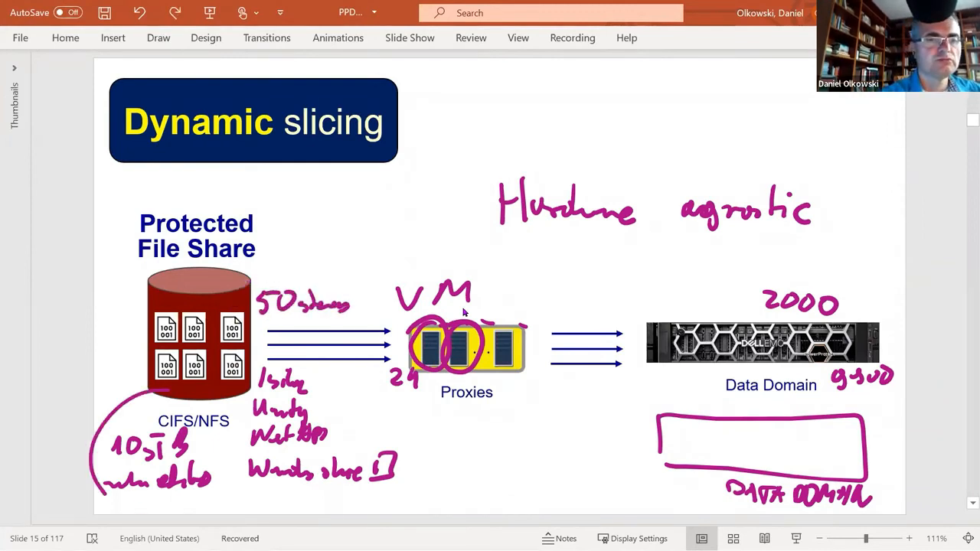
{"action": "key", "text": "ctrl+z"}
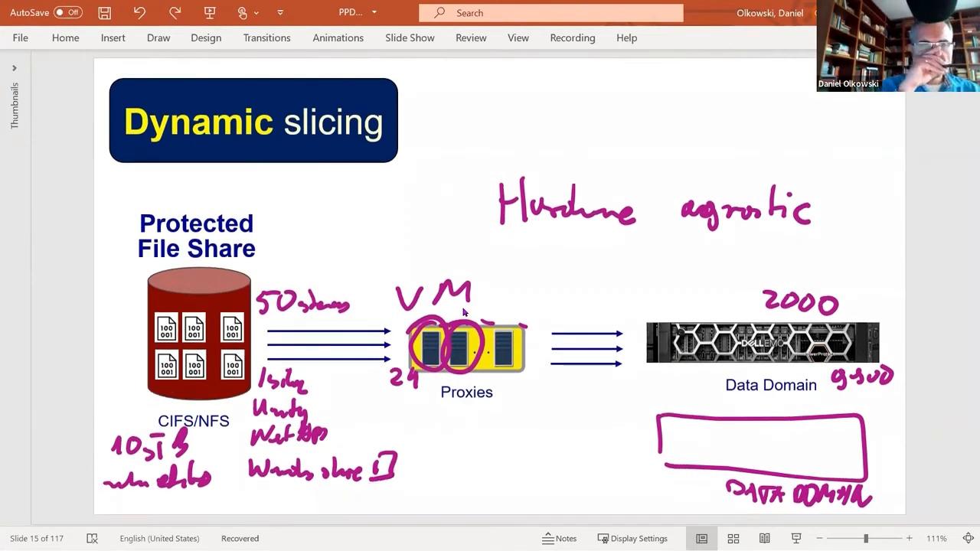
Step: Handwrite "3 proxies" and "72 streams" below the Proxies label
{"action": "mouse_move", "coordinate": [402, 412]}
{"action": "left_mouse_down"}
{"action": "mouse_move", "coordinate": [441, 437]}
{"action": "mouse_move", "coordinate": [483, 422]}
{"action": "mouse_move", "coordinate": [502, 430]}
{"action": "left_mouse_up"}
{"action": "mouse_move", "coordinate": [448, 452]}
{"action": "left_mouse_down"}
{"action": "mouse_move", "coordinate": [470, 450]}
{"action": "mouse_move", "coordinate": [455, 473]}
{"action": "mouse_move", "coordinate": [504, 470]}
{"action": "left_mouse_up"}
{"action": "left_click_drag", "start_coordinate": [507, 447], "coordinate": [534, 465]}
{"action": "mouse_move", "coordinate": [341, 276]}
{"action": "left_mouse_down"}
{"action": "mouse_move", "coordinate": [312, 270]}
{"action": "mouse_move", "coordinate": [360, 291]}
{"action": "left_mouse_up"}
{"action": "left_click_drag", "start_coordinate": [505, 419], "coordinate": [430, 481]}
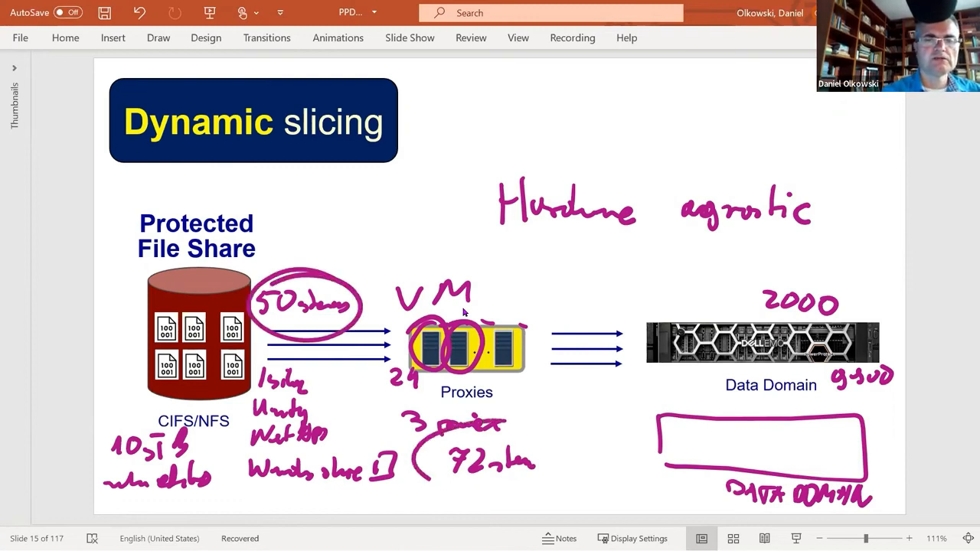
{"action": "key", "text": "ctrl+z"}
{"action": "key", "text": "ctrl+z"}
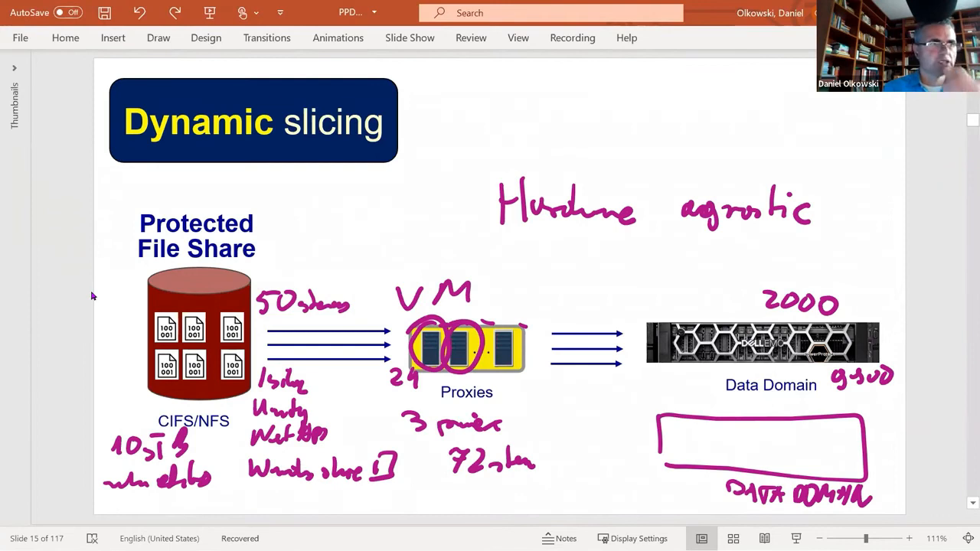
Step: Advance the presentation to slide 18, which lists the benefits of dynamic slicing
{"action": "scroll", "coordinate": [92, 295], "scroll_direction": "down", "scroll_amount": 2}
{"action": "scroll", "coordinate": [92, 296], "scroll_direction": "down", "scroll_amount": 1}
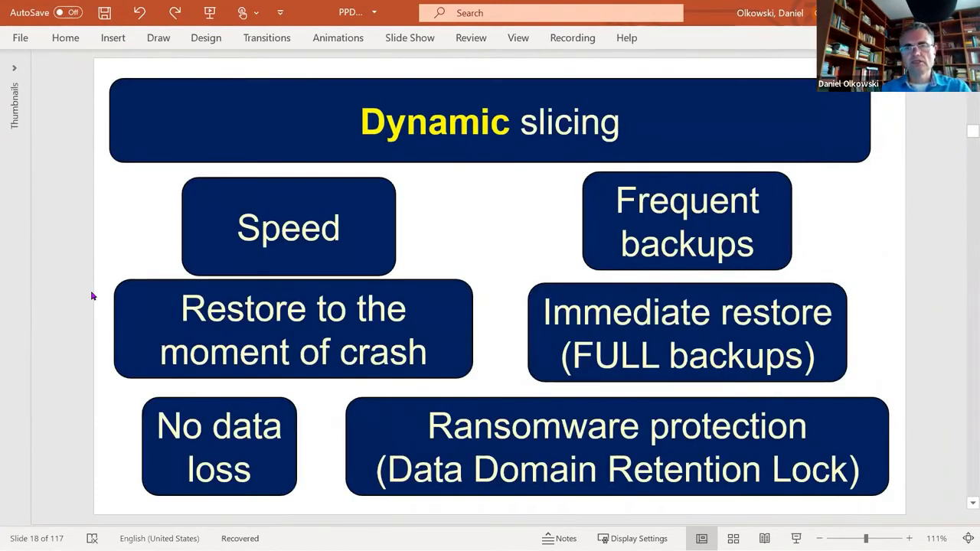
Step: Circle the Speed, Frequent backups, Immediate restore, Data Domain and Retention Lock wording on slide 18 in temporary ink, undoing marks between highlights
{"action": "mouse_move", "coordinate": [304, 203]}
{"action": "left_mouse_down"}
{"action": "mouse_move", "coordinate": [264, 189]}
{"action": "mouse_move", "coordinate": [380, 208]}
{"action": "mouse_move", "coordinate": [193, 216]}
{"action": "left_mouse_up"}
{"action": "mouse_move", "coordinate": [773, 188]}
{"action": "left_mouse_down"}
{"action": "mouse_move", "coordinate": [543, 232]}
{"action": "mouse_move", "coordinate": [803, 207]}
{"action": "mouse_move", "coordinate": [626, 184]}
{"action": "left_mouse_up"}
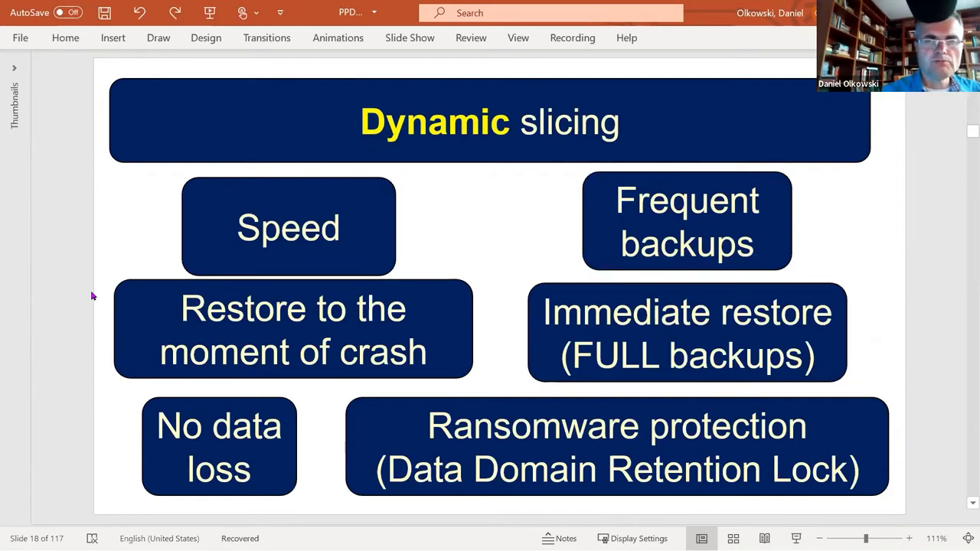
{"action": "mouse_move", "coordinate": [743, 332]}
{"action": "left_mouse_down"}
{"action": "mouse_move", "coordinate": [674, 335]}
{"action": "mouse_move", "coordinate": [560, 374]}
{"action": "mouse_move", "coordinate": [838, 369]}
{"action": "mouse_move", "coordinate": [673, 344]}
{"action": "mouse_move", "coordinate": [614, 346]}
{"action": "left_mouse_up"}
{"action": "mouse_move", "coordinate": [492, 305]}
{"action": "left_mouse_down"}
{"action": "mouse_move", "coordinate": [842, 305]}
{"action": "mouse_move", "coordinate": [590, 282]}
{"action": "left_mouse_up"}
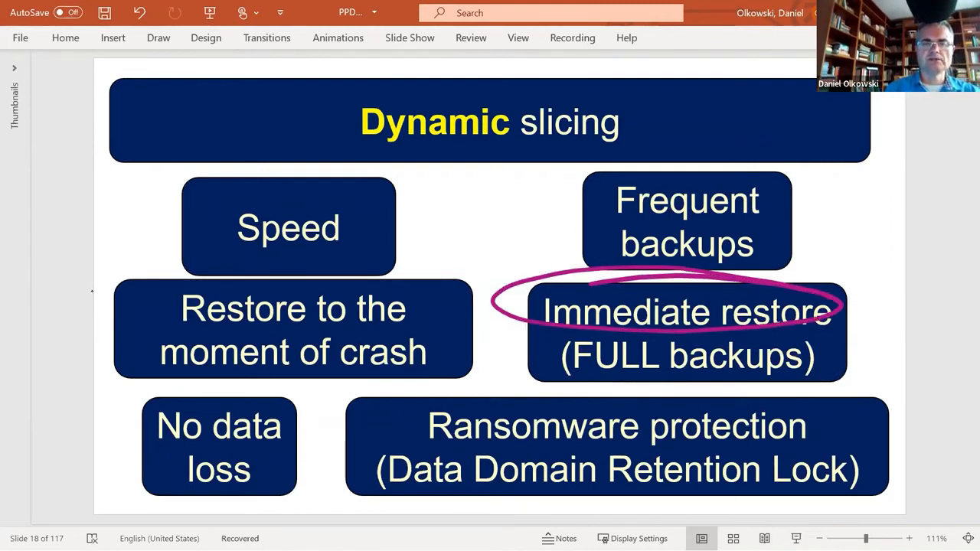
{"action": "key", "text": "ctrl+z"}
{"action": "key", "text": "alt"}
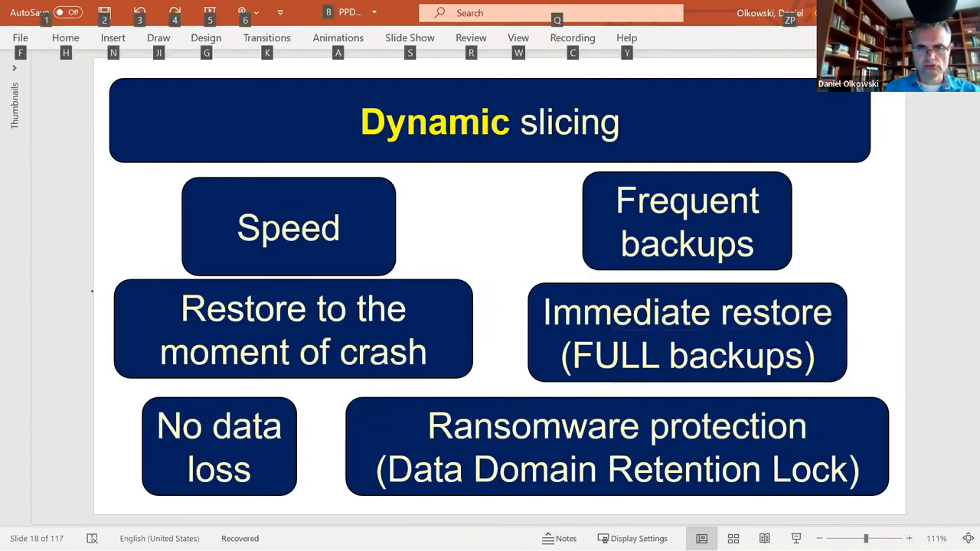
{"action": "mouse_move", "coordinate": [727, 443]}
{"action": "left_mouse_down"}
{"action": "mouse_move", "coordinate": [558, 469]}
{"action": "mouse_move", "coordinate": [866, 498]}
{"action": "mouse_move", "coordinate": [649, 428]}
{"action": "mouse_move", "coordinate": [565, 434]}
{"action": "mouse_move", "coordinate": [337, 484]}
{"action": "mouse_move", "coordinate": [624, 460]}
{"action": "mouse_move", "coordinate": [469, 439]}
{"action": "left_mouse_up"}
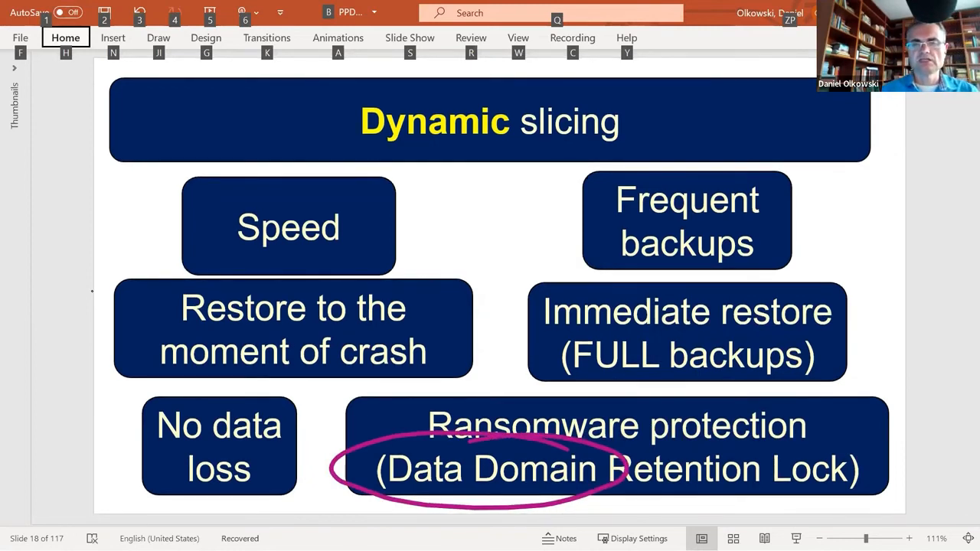
{"action": "mouse_move", "coordinate": [812, 434]}
{"action": "left_mouse_down"}
{"action": "mouse_move", "coordinate": [651, 494]}
{"action": "mouse_move", "coordinate": [862, 448]}
{"action": "left_mouse_up"}
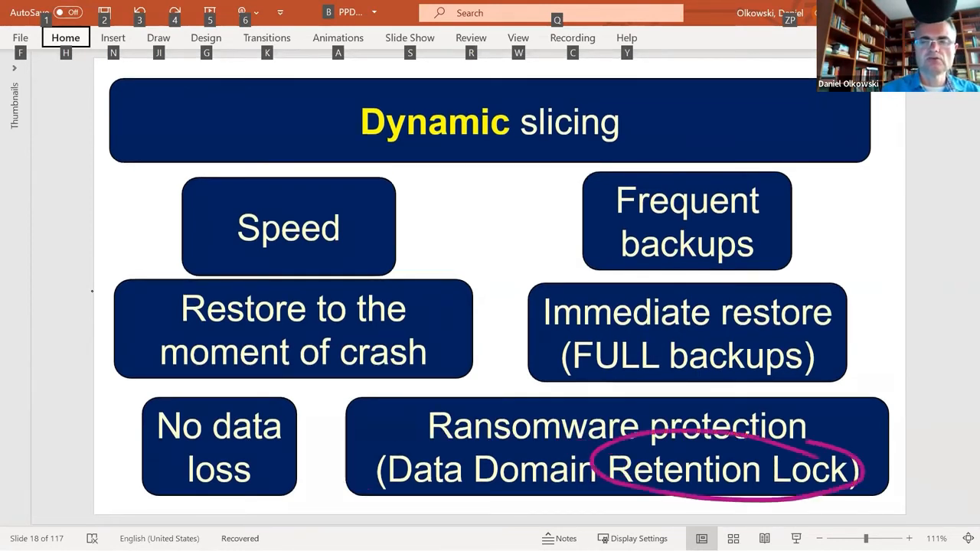
Step: Switch to PowerProtect Data Manager and open the User Shares Backup Policy from the protection policies for editing
{"action": "key", "text": "alt+Tab"}
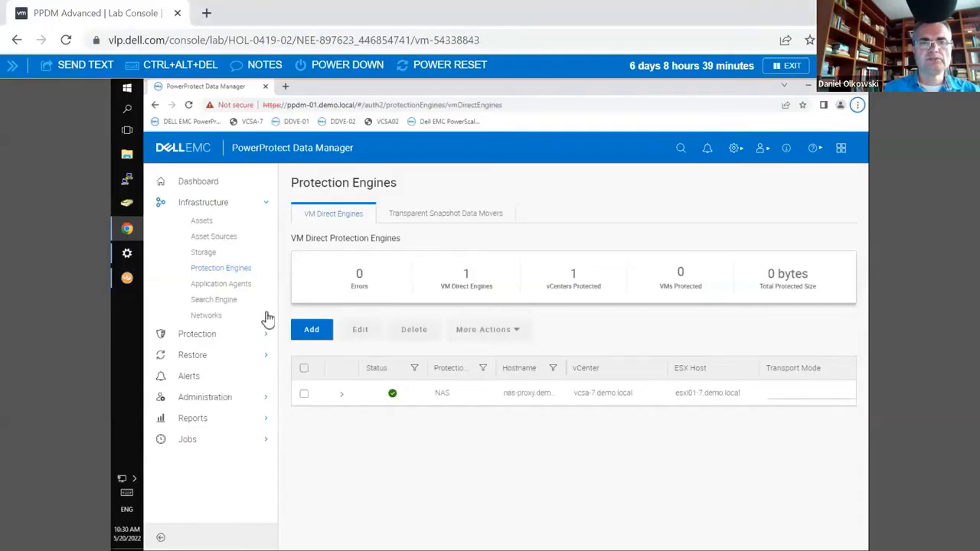
{"action": "left_click", "coordinate": [209, 339]}
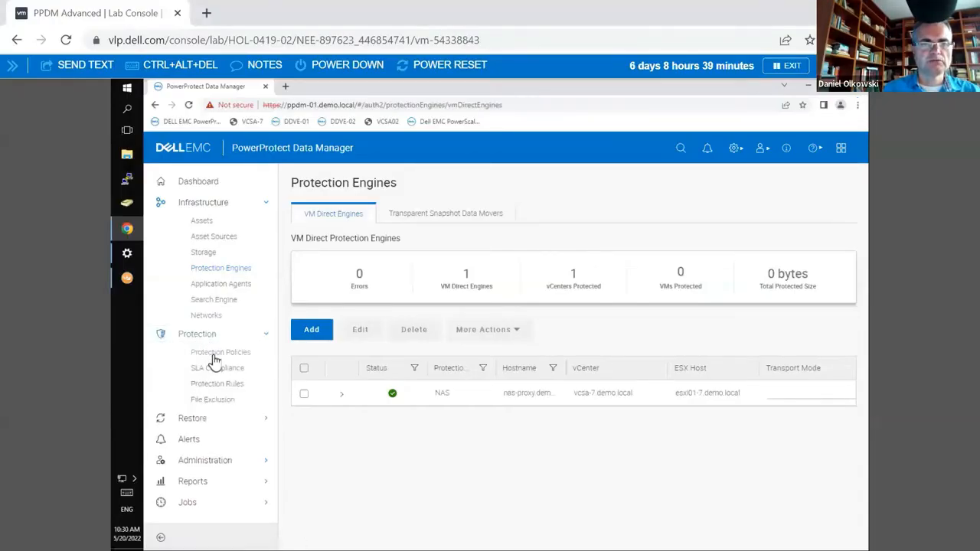
{"action": "left_click", "coordinate": [216, 354]}
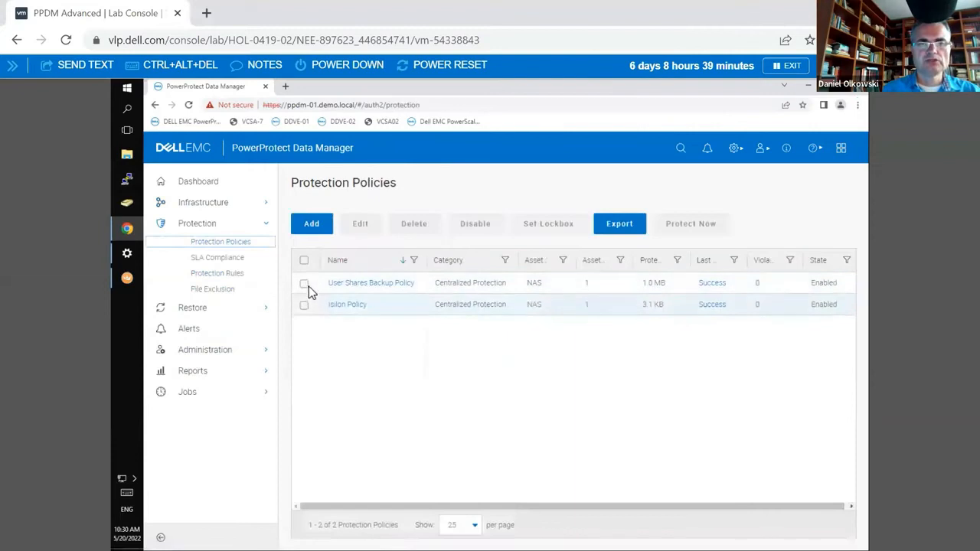
{"action": "left_click", "coordinate": [304, 285]}
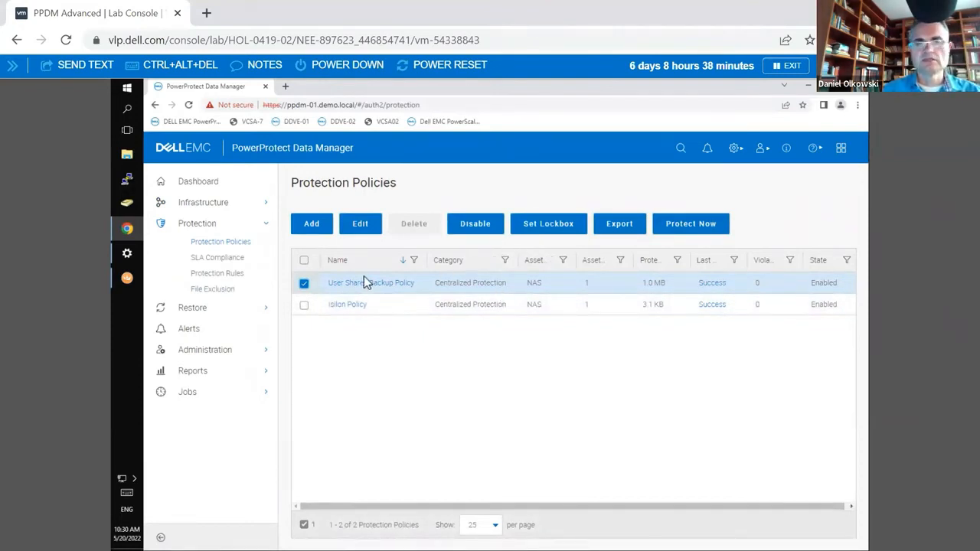
{"action": "left_click", "coordinate": [364, 234]}
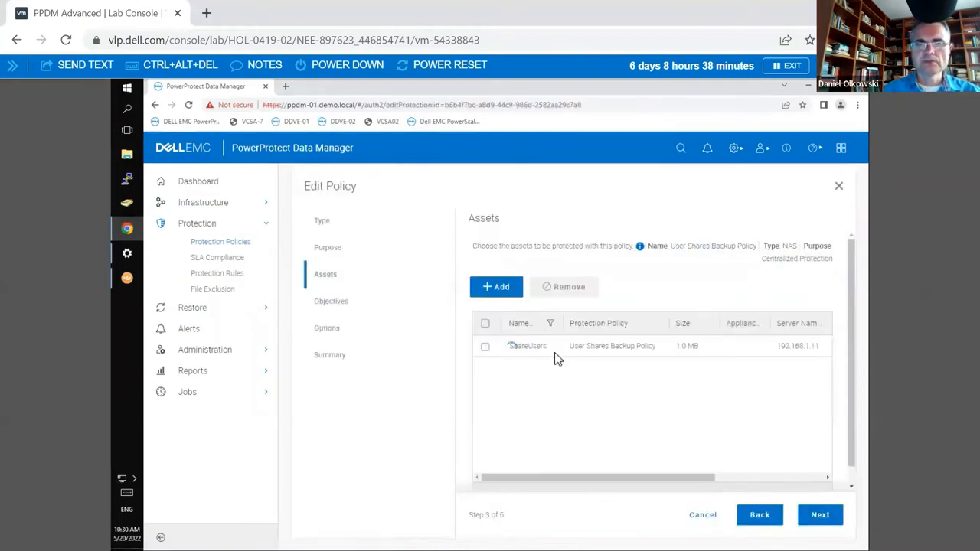
Step: Open the primary backup objective of the policy for editing, turn on Retention Lock, and highlight its label
{"action": "left_click", "coordinate": [819, 517]}
{"action": "left_click", "coordinate": [819, 517]}
{"action": "left_click", "coordinate": [758, 516]}
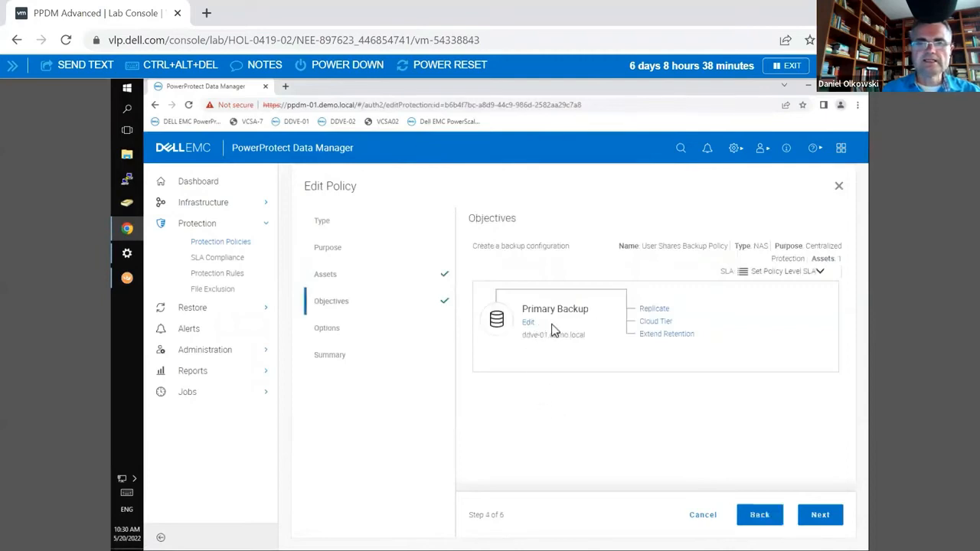
{"action": "left_click", "coordinate": [531, 325]}
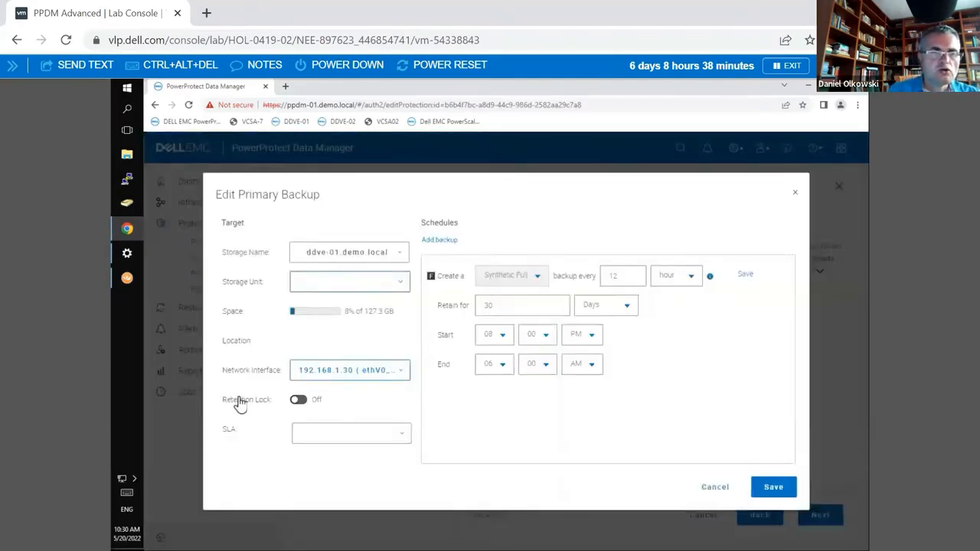
{"action": "left_click", "coordinate": [298, 401]}
{"action": "left_click_drag", "start_coordinate": [269, 407], "coordinate": [227, 408]}
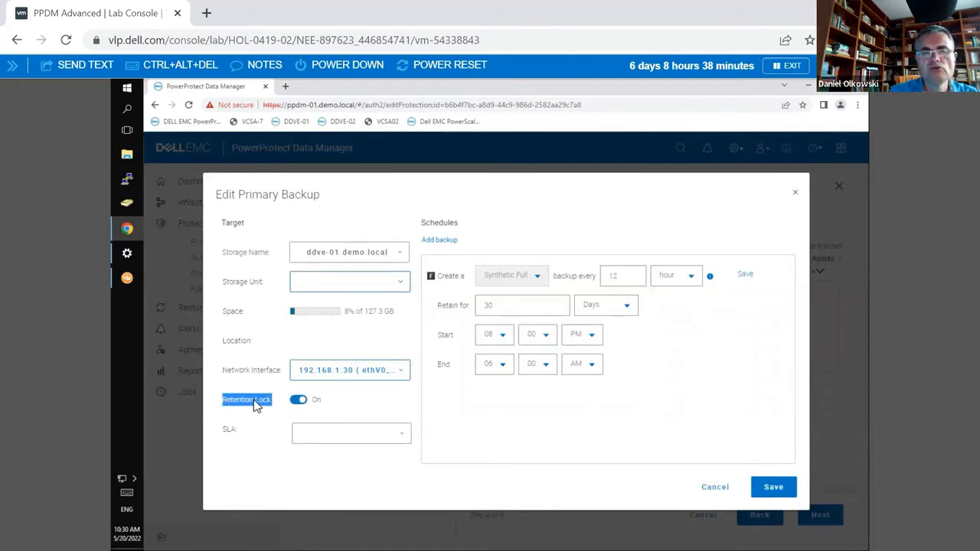
Step: Switch to slide 17 in PowerPoint, circle the protected file share and Data Domain, and sketch a small backup copy labelled "30 Day"
{"action": "key", "text": "alt+Tab"}
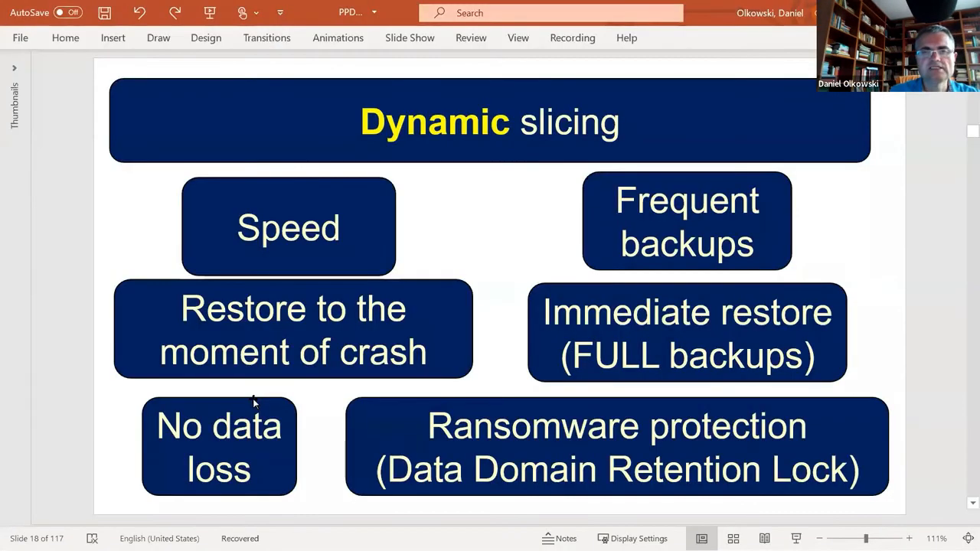
{"action": "key", "text": "alt+Tab"}
{"action": "key", "text": "alt+Tab"}
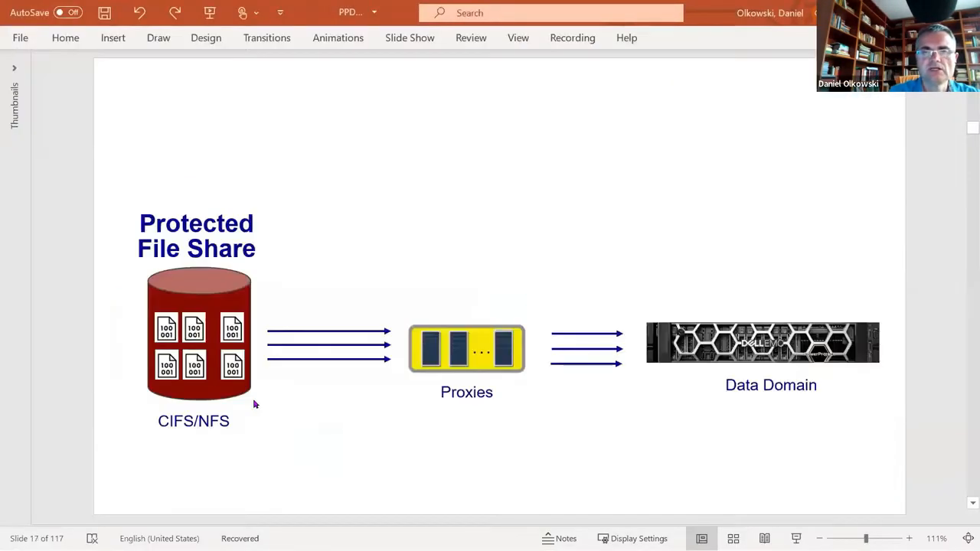
{"action": "mouse_move", "coordinate": [230, 298]}
{"action": "left_mouse_down"}
{"action": "mouse_move", "coordinate": [162, 299]}
{"action": "mouse_move", "coordinate": [285, 339]}
{"action": "mouse_move", "coordinate": [202, 310]}
{"action": "left_mouse_up"}
{"action": "mouse_move", "coordinate": [806, 325]}
{"action": "left_mouse_down"}
{"action": "mouse_move", "coordinate": [705, 413]}
{"action": "mouse_move", "coordinate": [758, 296]}
{"action": "mouse_move", "coordinate": [724, 306]}
{"action": "left_mouse_up"}
{"action": "mouse_move", "coordinate": [669, 383]}
{"action": "left_mouse_down"}
{"action": "mouse_move", "coordinate": [689, 348]}
{"action": "mouse_move", "coordinate": [694, 378]}
{"action": "mouse_move", "coordinate": [672, 383]}
{"action": "mouse_move", "coordinate": [697, 337]}
{"action": "left_mouse_up"}
{"action": "mouse_move", "coordinate": [665, 387]}
{"action": "left_mouse_down"}
{"action": "mouse_move", "coordinate": [663, 400]}
{"action": "mouse_move", "coordinate": [698, 401]}
{"action": "left_mouse_up"}
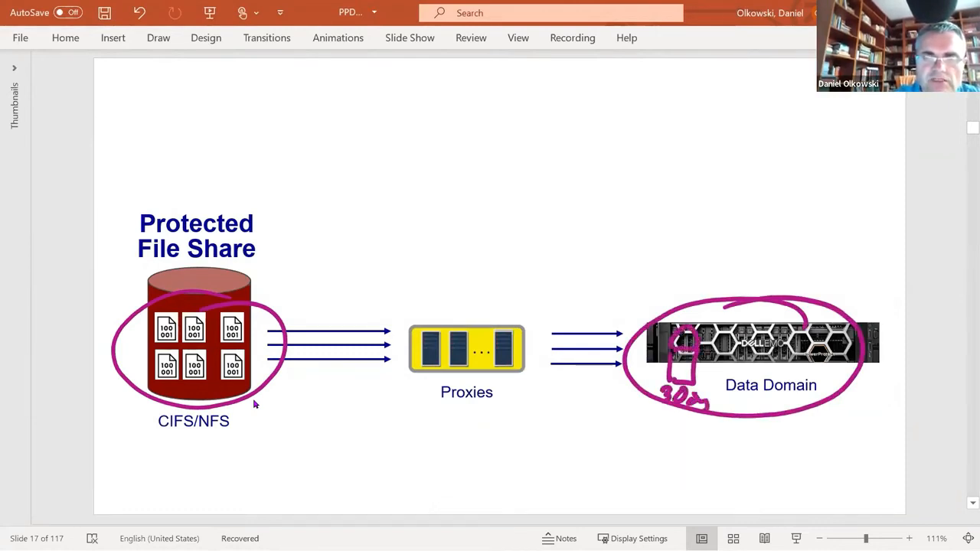
Step: After a brief return to the Retention Lock setting, cross out the file share, add a cross above it, and undo the outer Data Domain circle
{"action": "key", "text": "alt+Tab"}
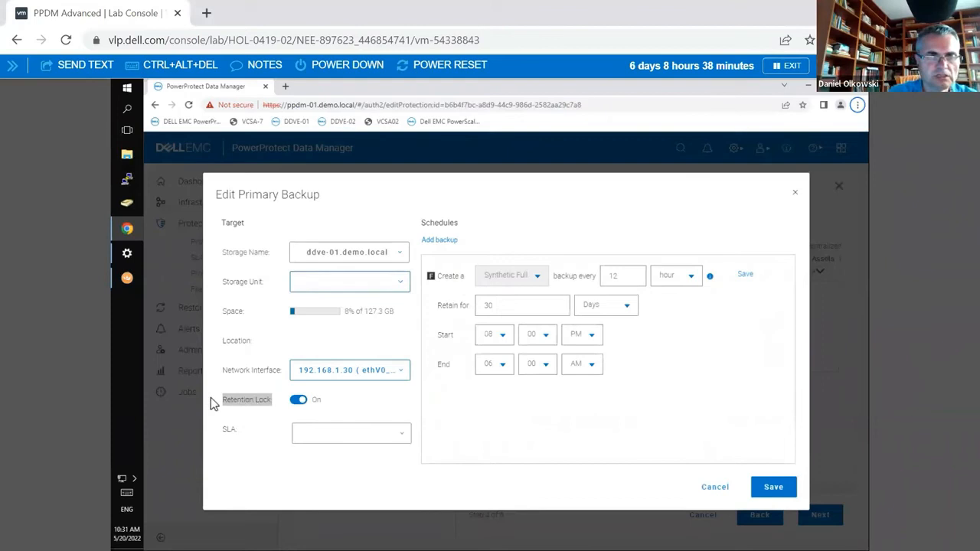
{"action": "key", "text": "alt+Tab"}
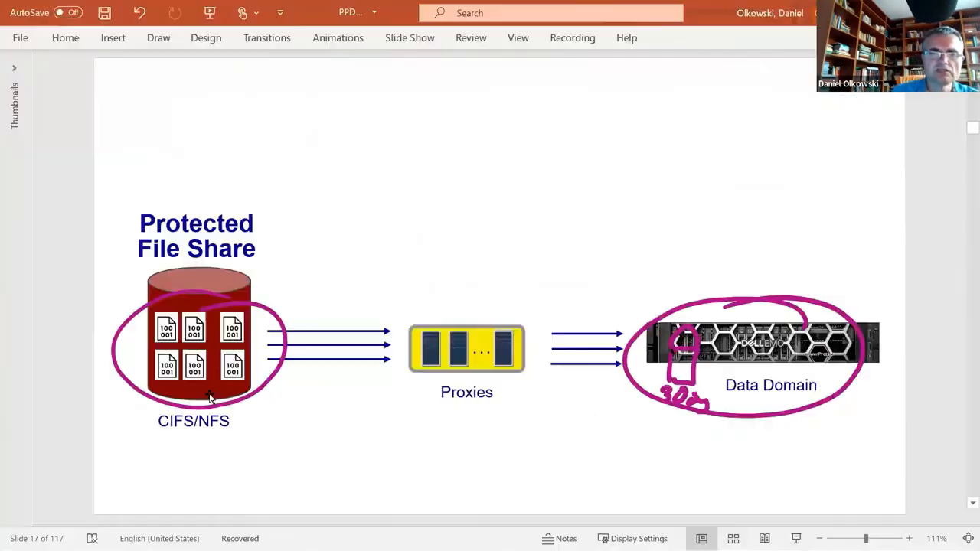
{"action": "left_click_drag", "start_coordinate": [151, 203], "coordinate": [268, 442]}
{"action": "left_click_drag", "start_coordinate": [130, 460], "coordinate": [301, 290]}
{"action": "left_click_drag", "start_coordinate": [290, 95], "coordinate": [338, 204]}
{"action": "left_click_drag", "start_coordinate": [249, 203], "coordinate": [395, 119]}
{"action": "mouse_move", "coordinate": [821, 289]}
{"action": "left_mouse_down"}
{"action": "mouse_move", "coordinate": [727, 276]}
{"action": "mouse_move", "coordinate": [739, 458]}
{"action": "mouse_move", "coordinate": [754, 266]}
{"action": "left_mouse_up"}
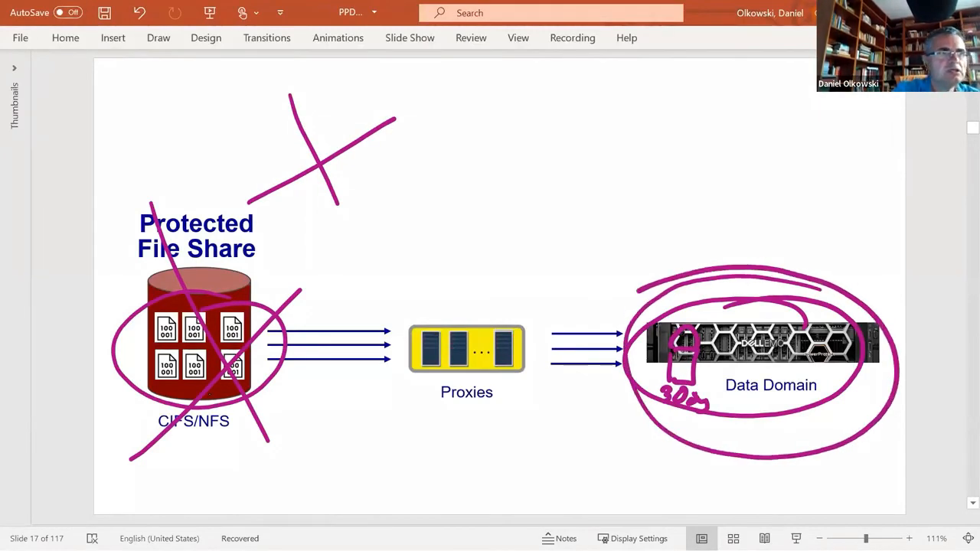
{"action": "key", "text": "ctrl+z"}
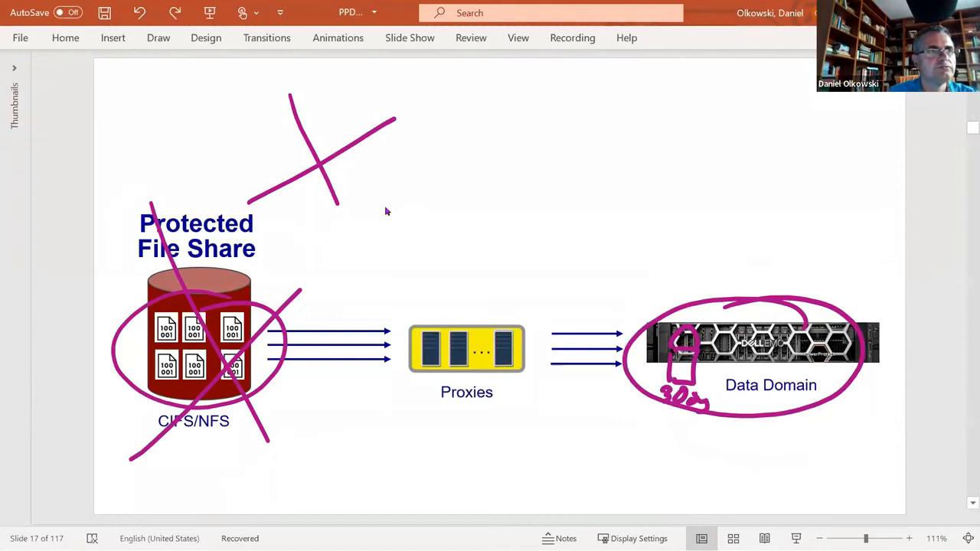
Step: Advance the presentation to slide 21 and highlight the words "Self backup infrastructure"
{"action": "scroll", "coordinate": [754, 211], "scroll_direction": "down", "scroll_amount": 4}
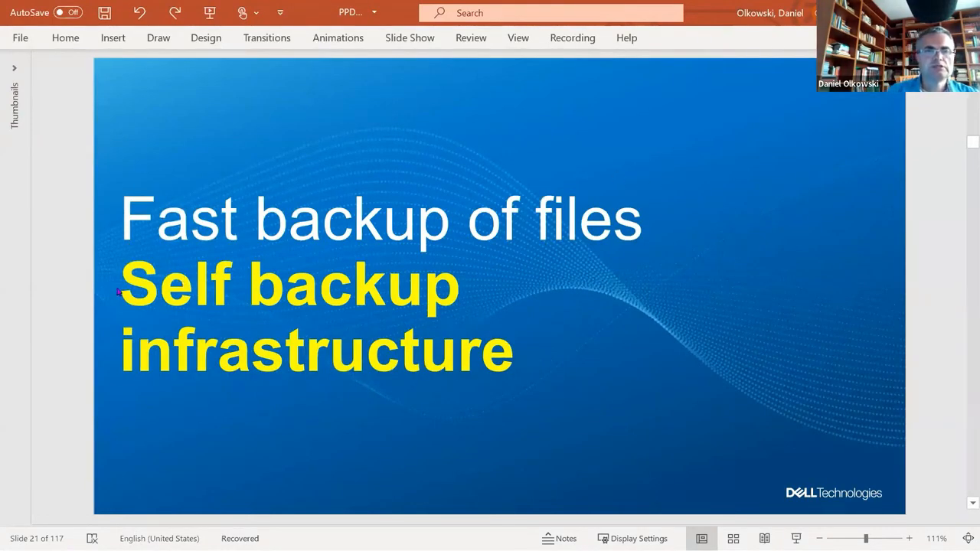
{"action": "left_click_drag", "start_coordinate": [121, 282], "coordinate": [436, 356]}
Step: Switch to PowerProtect Data Manager, discard the primary backup edits, and return to the policy's assets
{"action": "key", "text": "alt+Tab"}
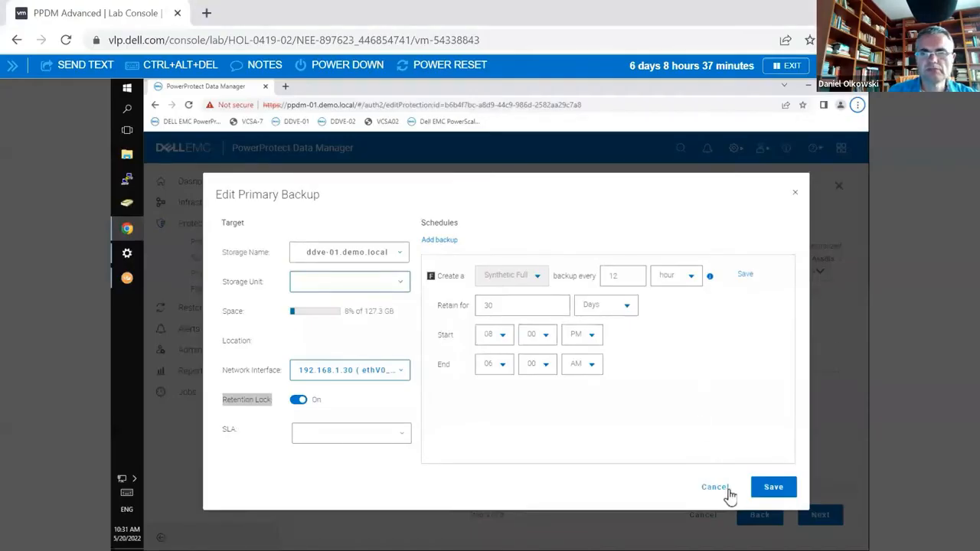
{"action": "left_click", "coordinate": [795, 193]}
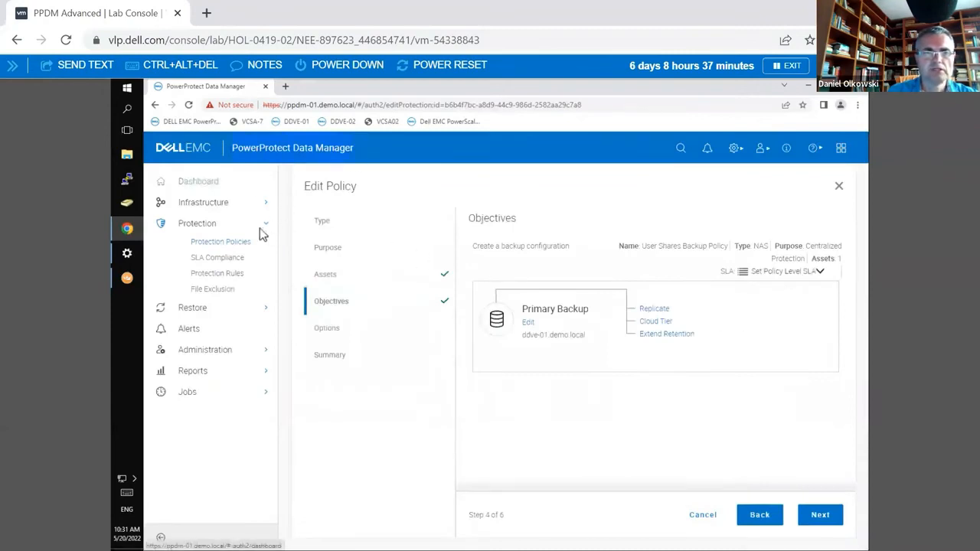
{"action": "left_click", "coordinate": [325, 274]}
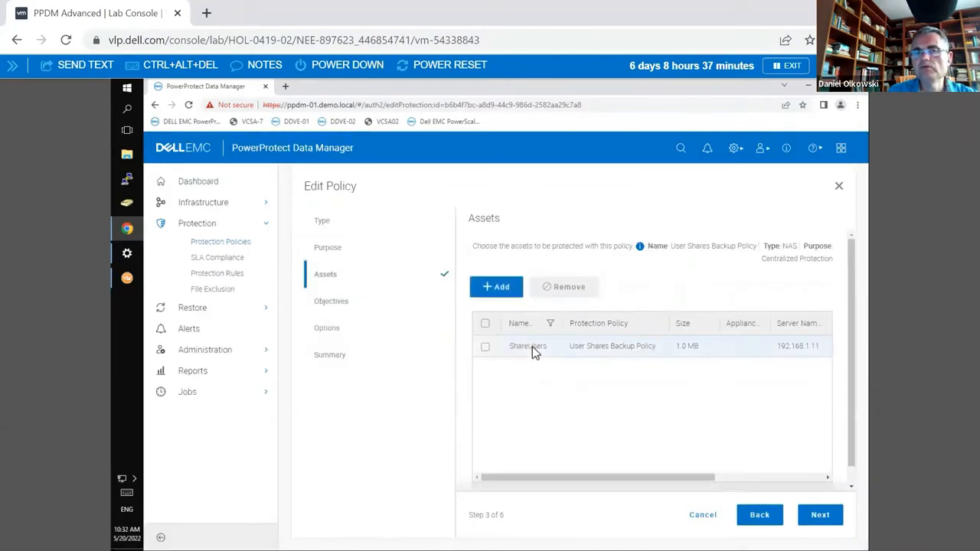
Step: Start adding unprotected assets to the policy and select the /ifs, /ifs/nfs-share01 and ifs shares
{"action": "left_click", "coordinate": [494, 295]}
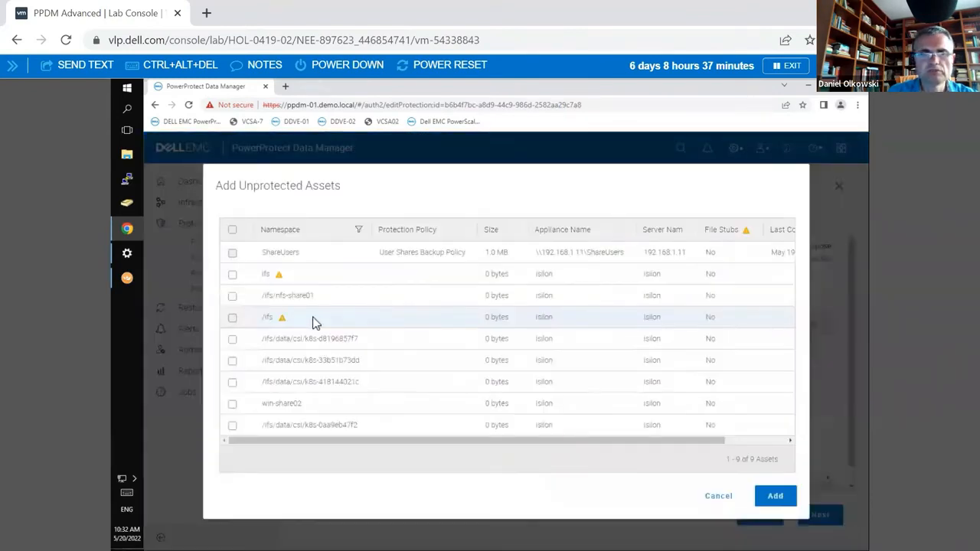
{"action": "left_click", "coordinate": [232, 318]}
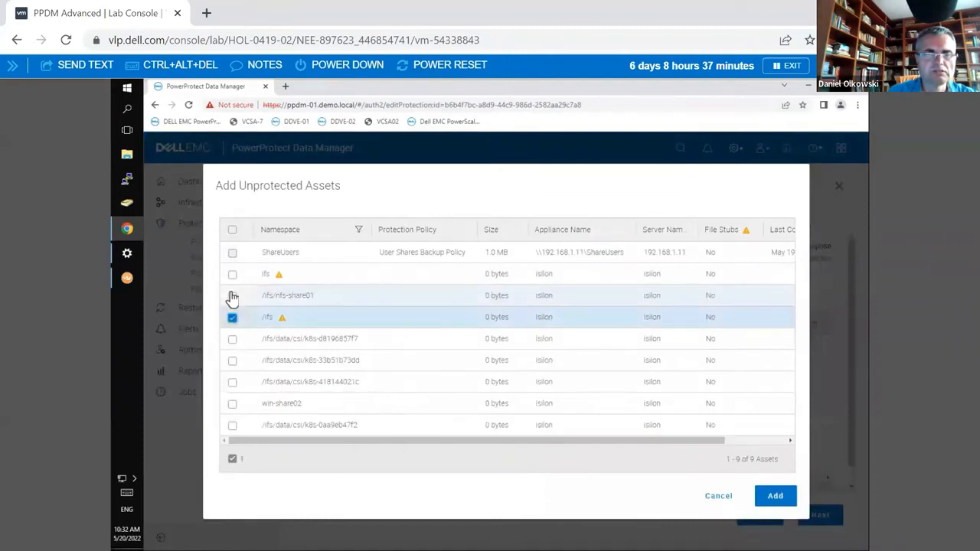
{"action": "left_click", "coordinate": [232, 295]}
{"action": "left_click", "coordinate": [232, 274]}
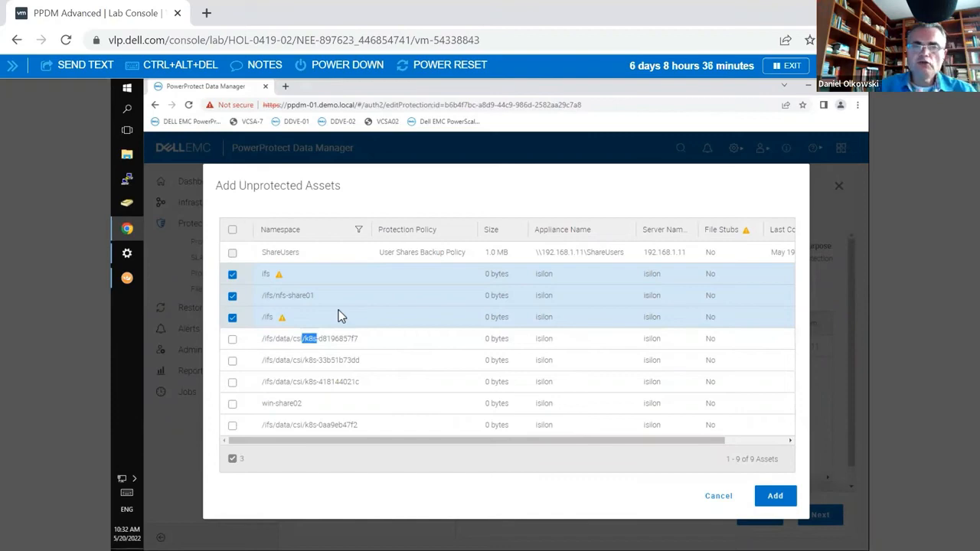
Step: Switch to slide 21 in PowerPoint, clear the text highlight, and return to the unprotected assets in PowerProtect Data Manager
{"action": "key", "text": "alt+Tab"}
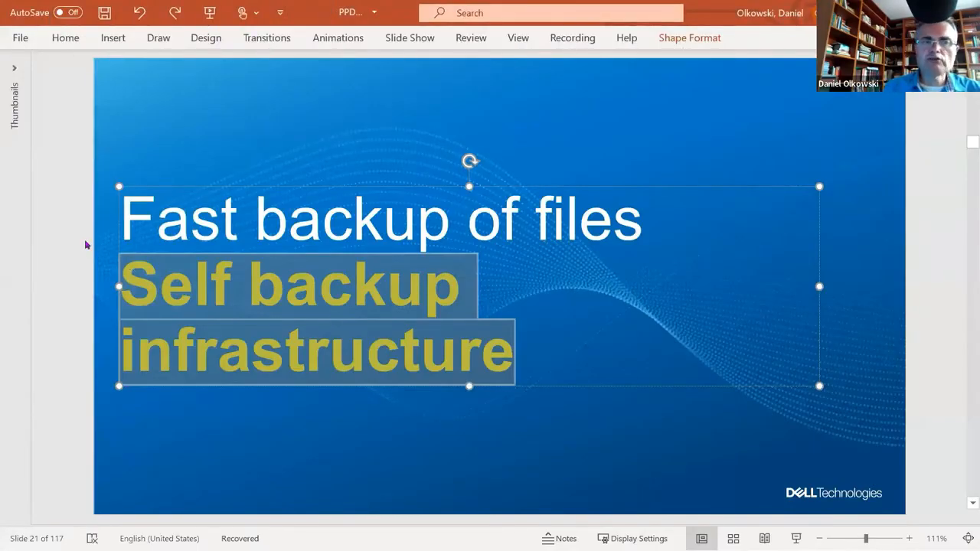
{"action": "left_click", "coordinate": [63, 245]}
{"action": "key", "text": "alt+Tab"}
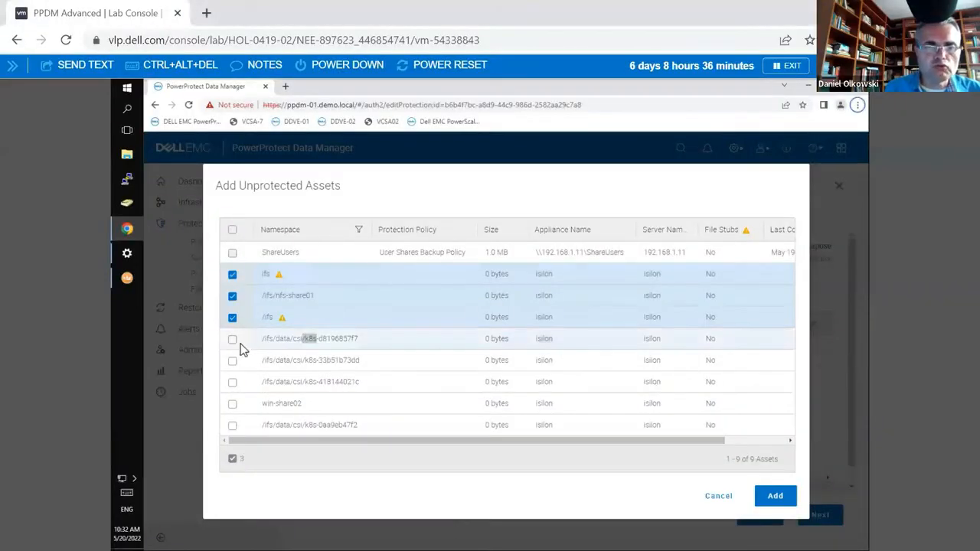
Step: Deselect and reselect the /ifs share, and highlight k8s-d8196857f7 in the first Kubernetes asset's name
{"action": "left_click", "coordinate": [234, 320]}
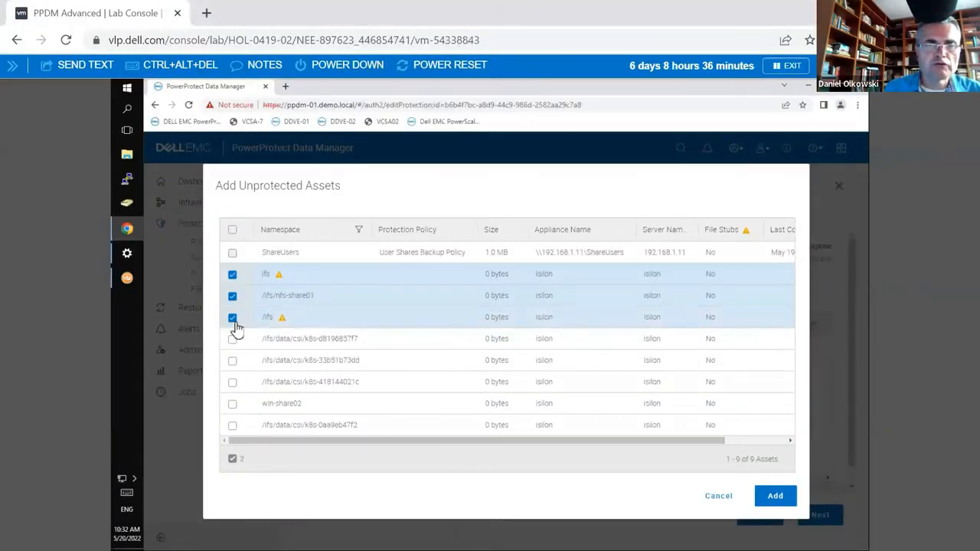
{"action": "left_click", "coordinate": [233, 319]}
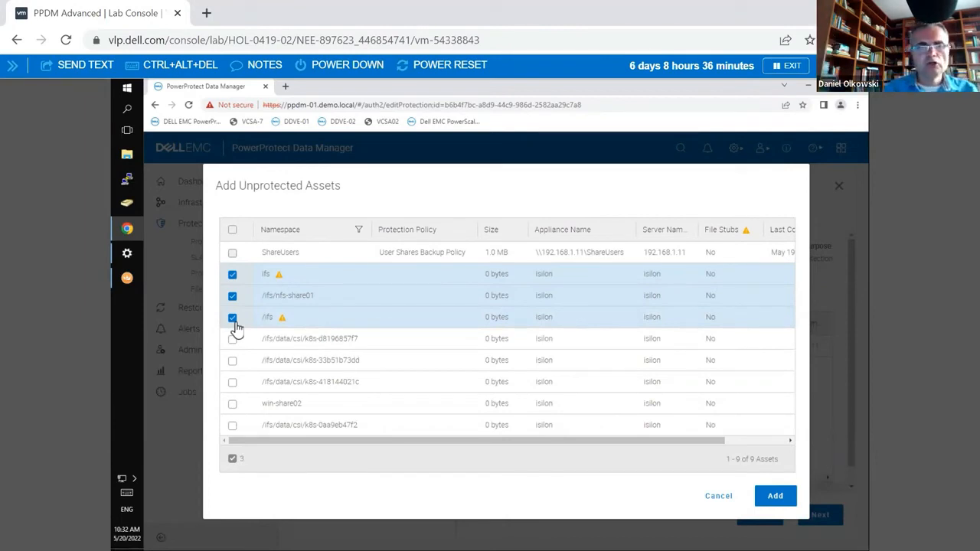
{"action": "left_click_drag", "start_coordinate": [364, 349], "coordinate": [311, 348]}
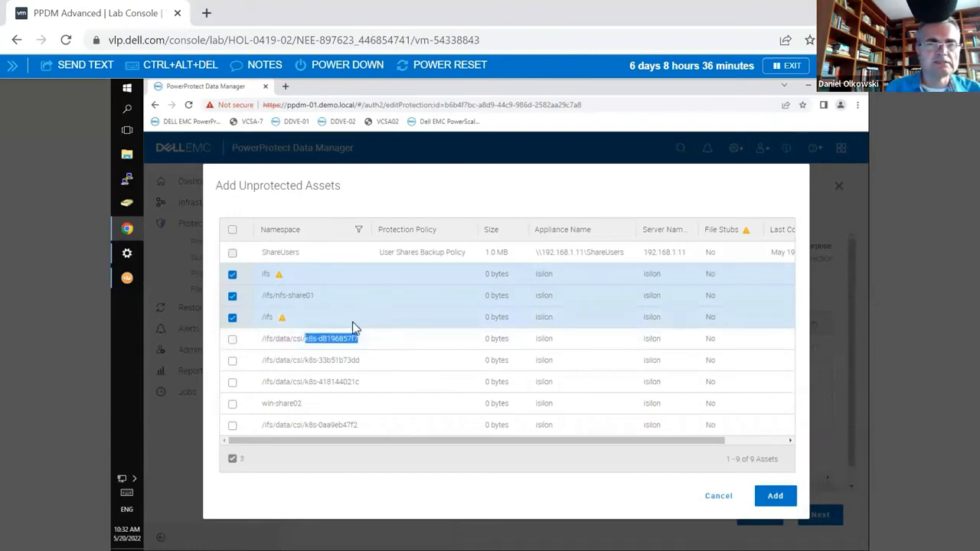
Step: Switch to slide 17 in PowerPoint and undo all the ink annotations on the file share and Data Domain diagram
{"action": "key", "text": "alt+Tab"}
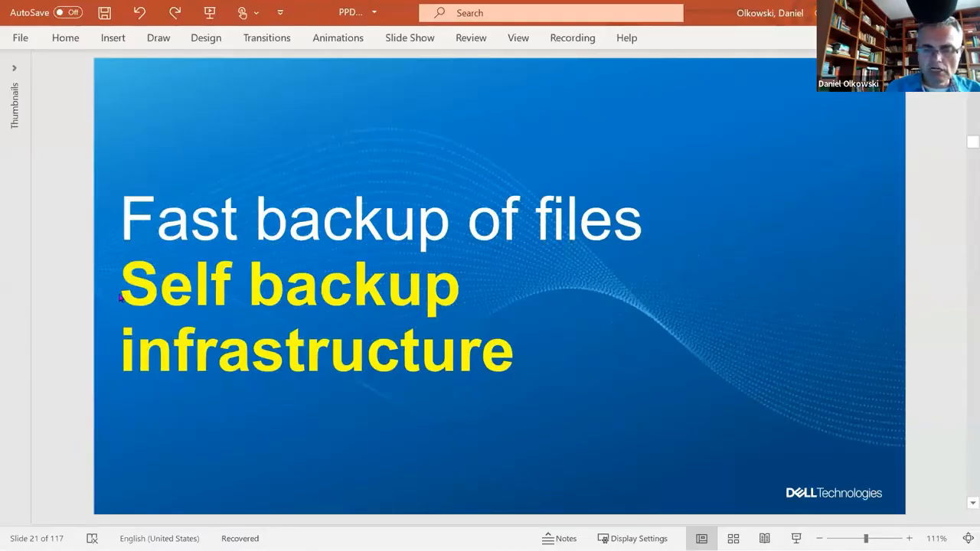
{"action": "scroll", "coordinate": [86, 291], "scroll_direction": "up", "scroll_amount": 4}
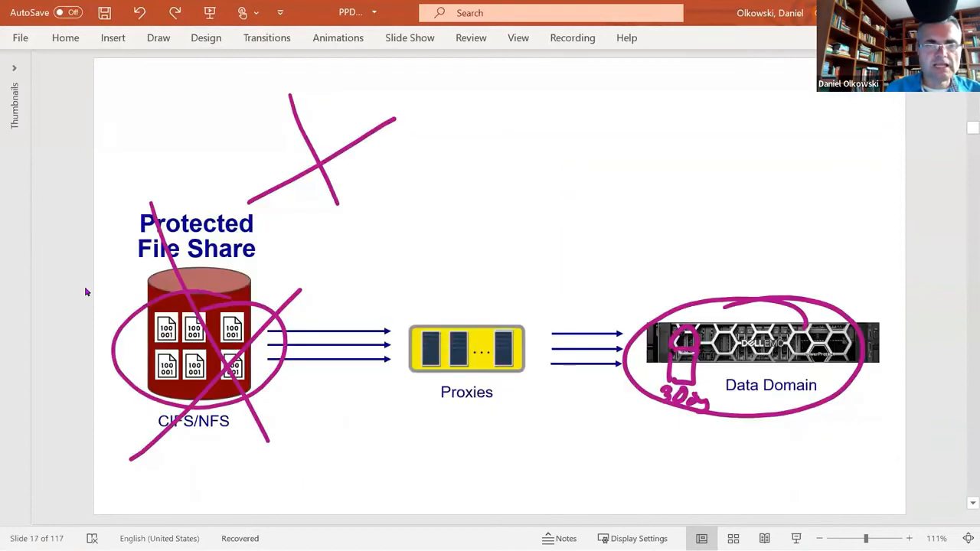
{"action": "key", "text": "ctrl+z"}
{"action": "key", "text": "ctrl+z"}
{"action": "key", "text": "ctrl+z"}
{"action": "key", "text": "ctrl+z"}
{"action": "key", "text": "ctrl+z"}
{"action": "key", "text": "ctrl+z"}
{"action": "key", "text": "ctrl+z"}
{"action": "key", "text": "ctrl+z"}
{"action": "key", "text": "ctrl+z"}
{"action": "key", "text": "ctrl+z"}
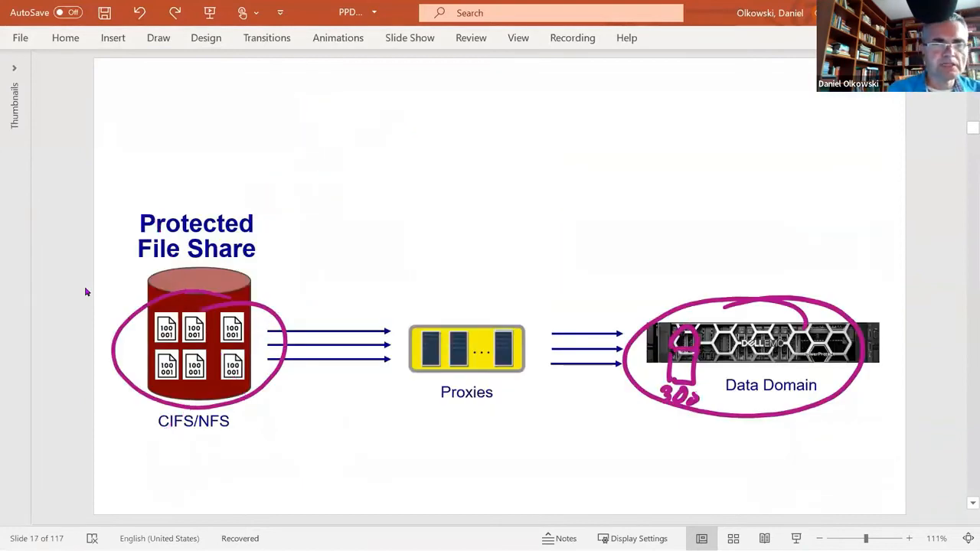
{"action": "key", "text": "ctrl+z"}
{"action": "key", "text": "ctrl+z"}
{"action": "key", "text": "ctrl+z"}
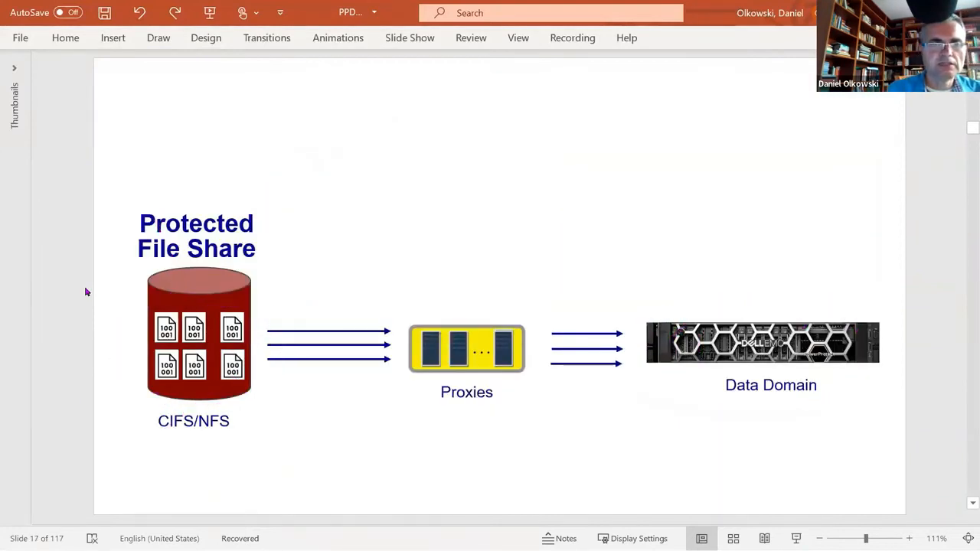
Step: Handwrite a share path containing K8s, with dots and dashes for the remaining parts, beneath the CIFS/NFS and Proxies labels
{"action": "key", "text": "ctrl+y"}
{"action": "key", "text": "ctrl+y"}
{"action": "key", "text": "ctrl+y"}
{"action": "key", "text": "ctrl+y"}
{"action": "key", "text": "ctrl+y"}
{"action": "key", "text": "ctrl+y"}
{"action": "key", "text": "ctrl+y"}
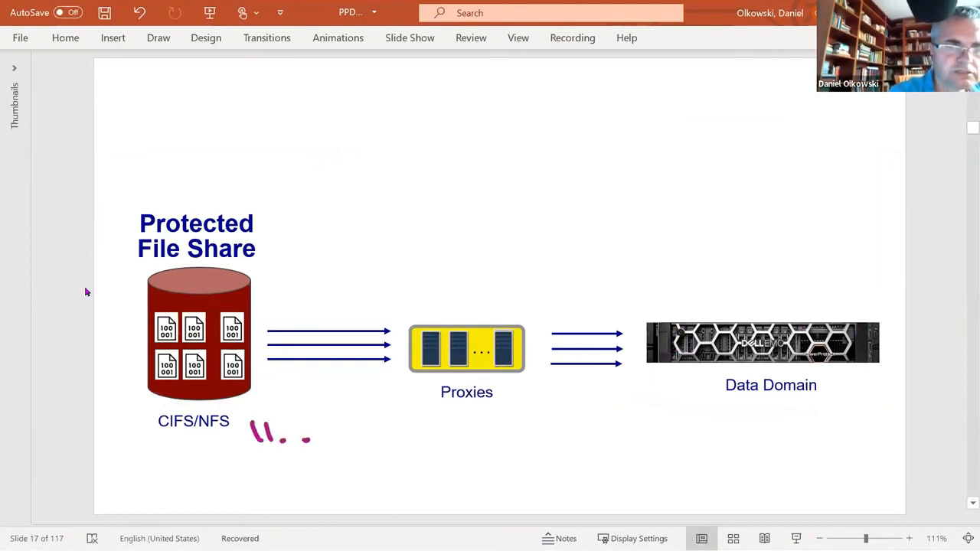
{"action": "left_click", "coordinate": [411, 449]}
{"action": "mouse_move", "coordinate": [434, 422]}
{"action": "left_mouse_down"}
{"action": "mouse_move", "coordinate": [430, 450]}
{"action": "mouse_move", "coordinate": [447, 450]}
{"action": "left_mouse_up"}
{"action": "mouse_move", "coordinate": [470, 431]}
{"action": "left_mouse_down"}
{"action": "mouse_move", "coordinate": [457, 453]}
{"action": "mouse_move", "coordinate": [470, 431]}
{"action": "left_mouse_up"}
{"action": "left_click_drag", "start_coordinate": [506, 438], "coordinate": [487, 451]}
{"action": "left_click", "coordinate": [523, 449]}
{"action": "left_click_drag", "start_coordinate": [548, 451], "coordinate": [561, 451]}
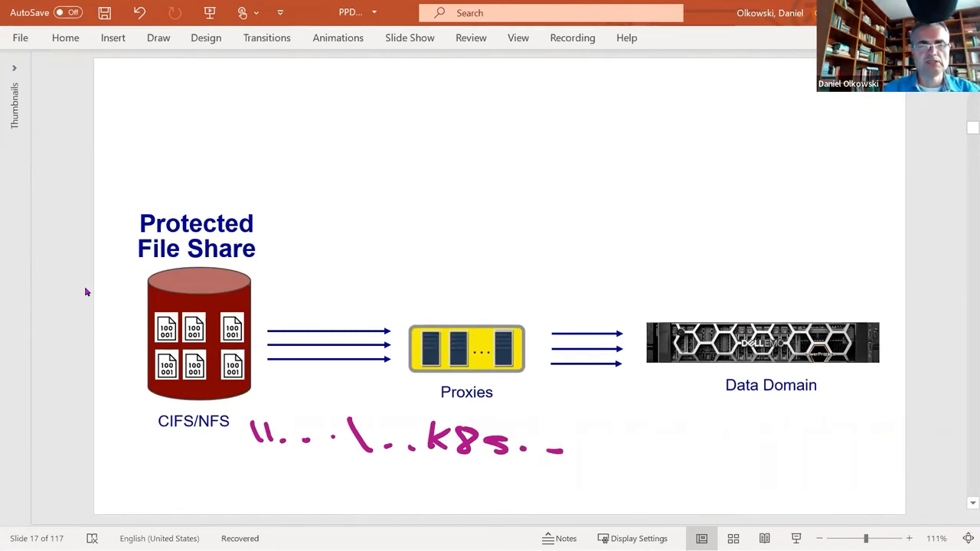
Step: Switch to PowerProtect Data Manager, cancel adding the unprotected assets and leave the policy editor without saving
{"action": "key", "text": "alt+Tab"}
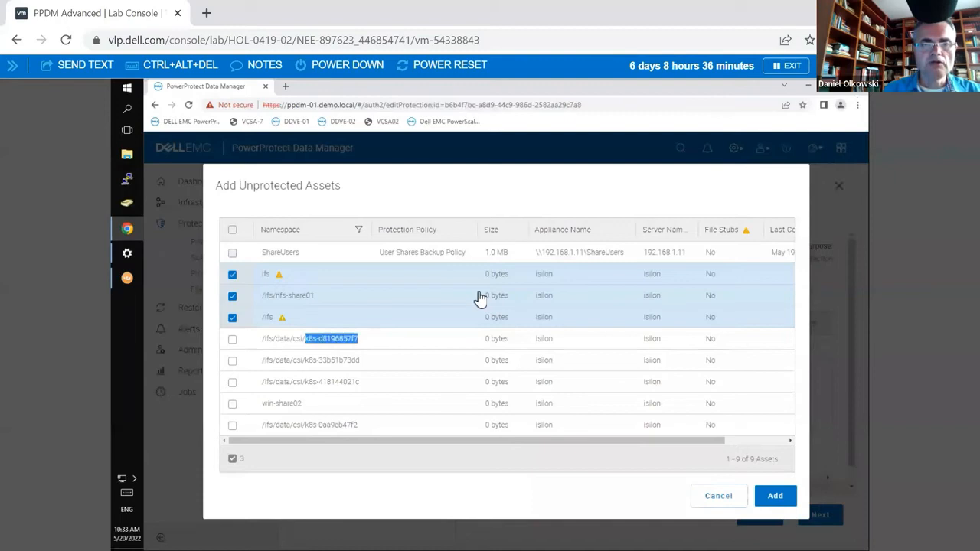
{"action": "left_click", "coordinate": [727, 506]}
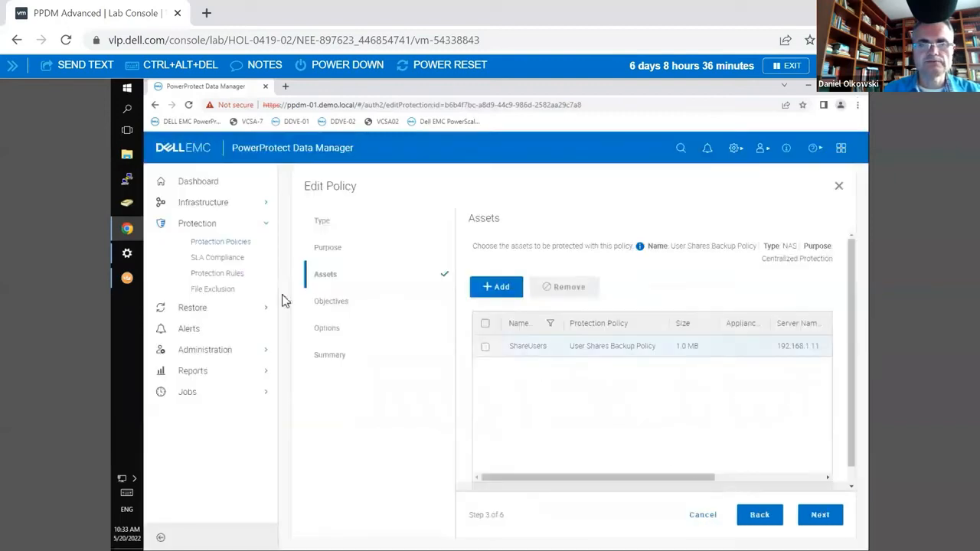
{"action": "left_click", "coordinate": [705, 520]}
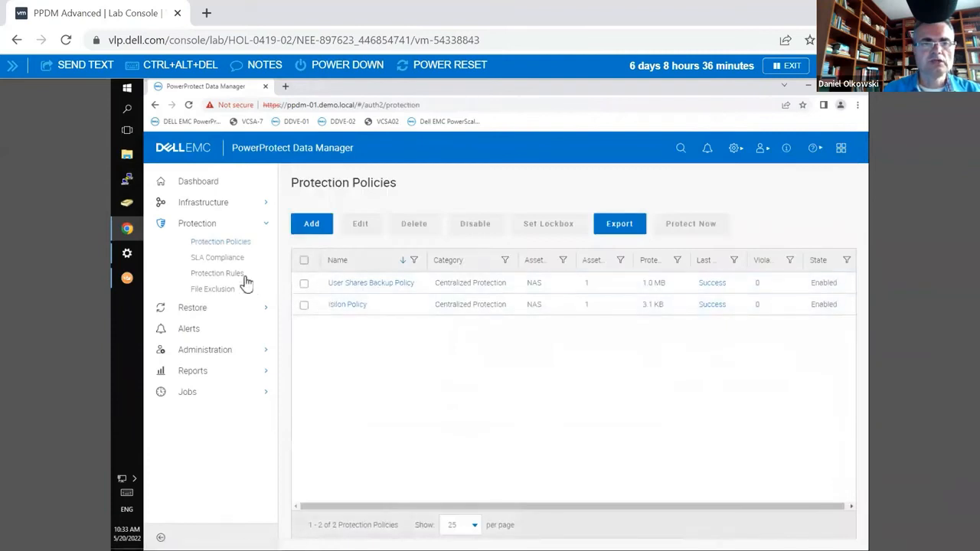
Step: Start a new NAS protection rule and assign it to User Shares Backup Policy
{"action": "left_click", "coordinate": [237, 279]}
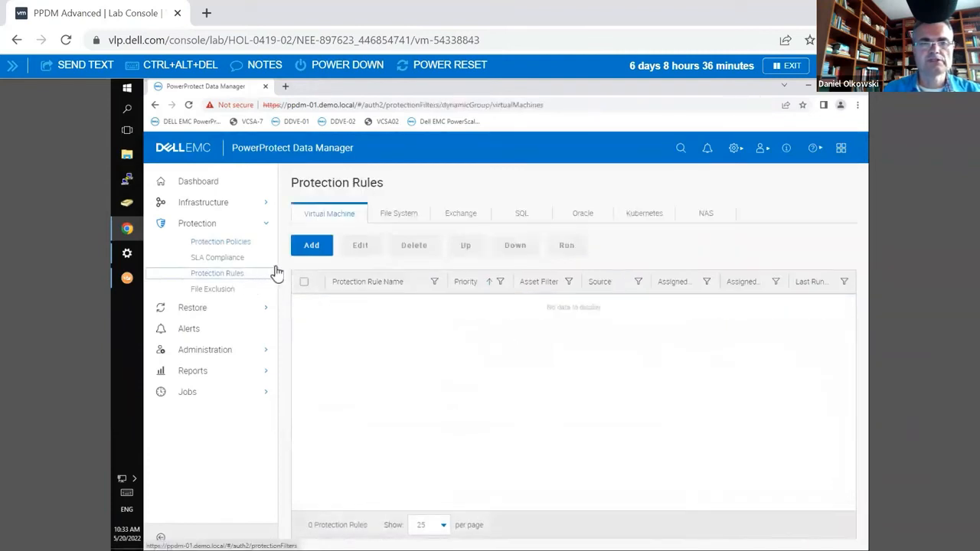
{"action": "left_click", "coordinate": [703, 217]}
{"action": "left_click", "coordinate": [312, 253]}
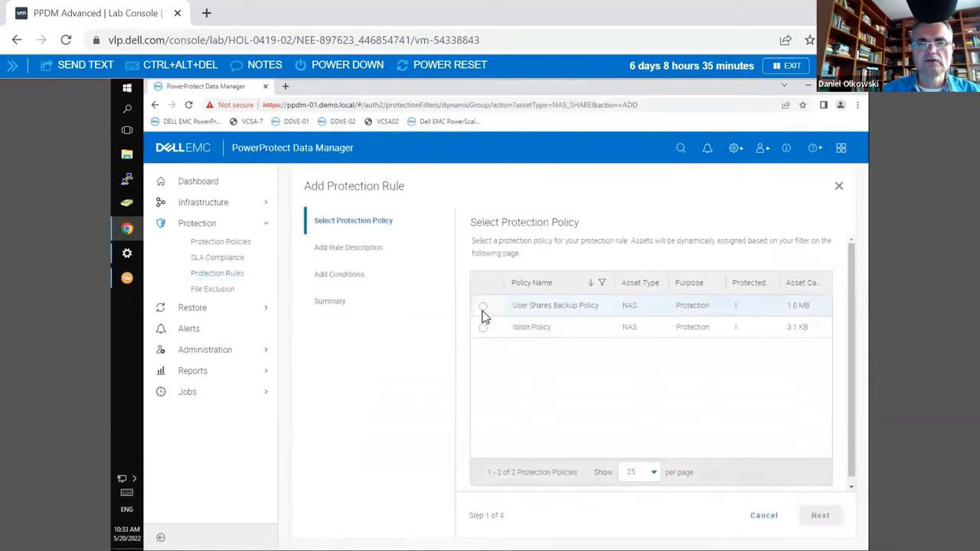
{"action": "left_click", "coordinate": [484, 308]}
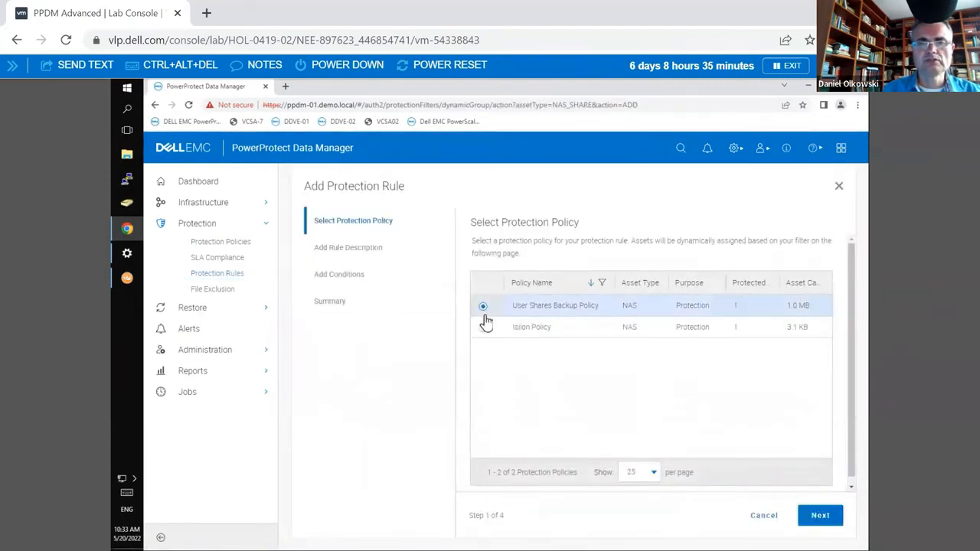
{"action": "left_click", "coordinate": [830, 528]}
Step: Name the protection rule r1 and continue to its conditions
{"action": "left_click", "coordinate": [542, 284]}
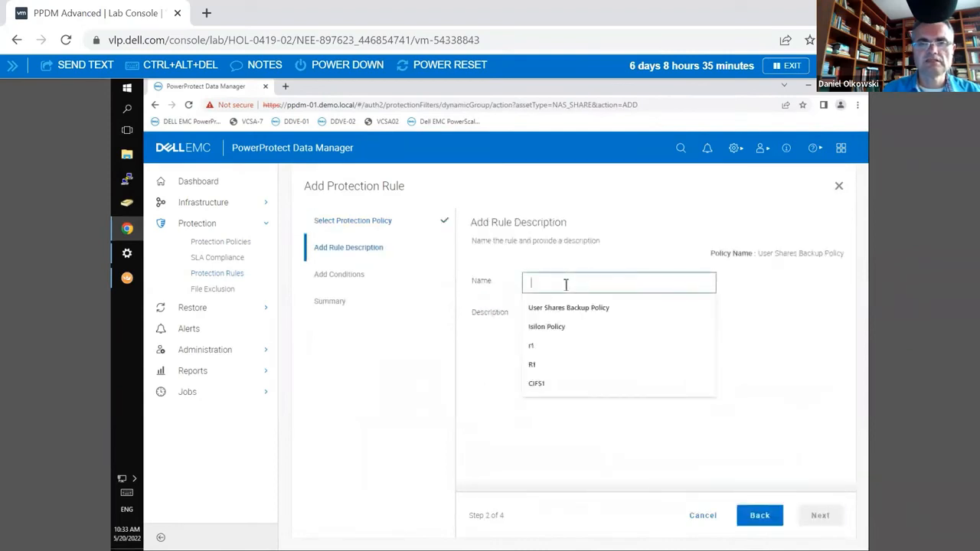
{"action": "type", "text": "r1"}
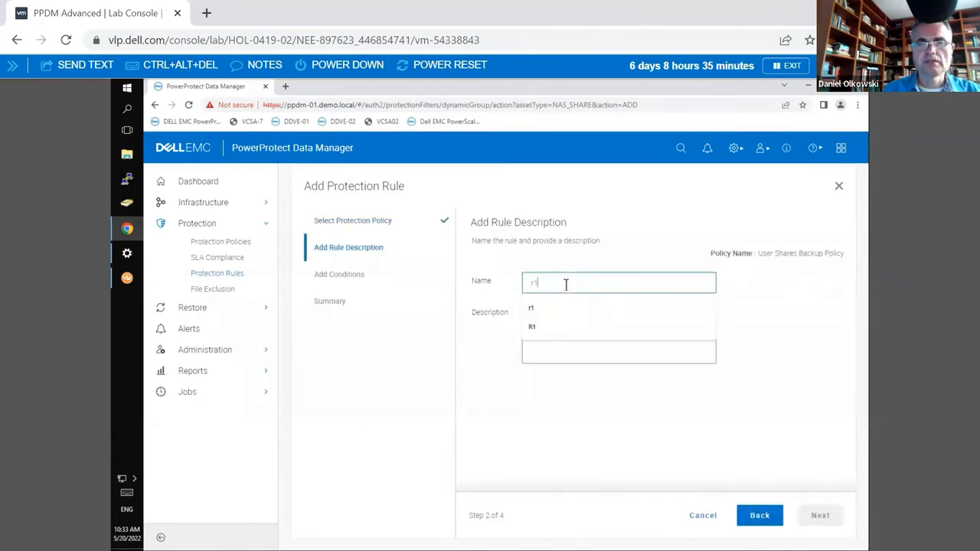
{"action": "left_click", "coordinate": [793, 337]}
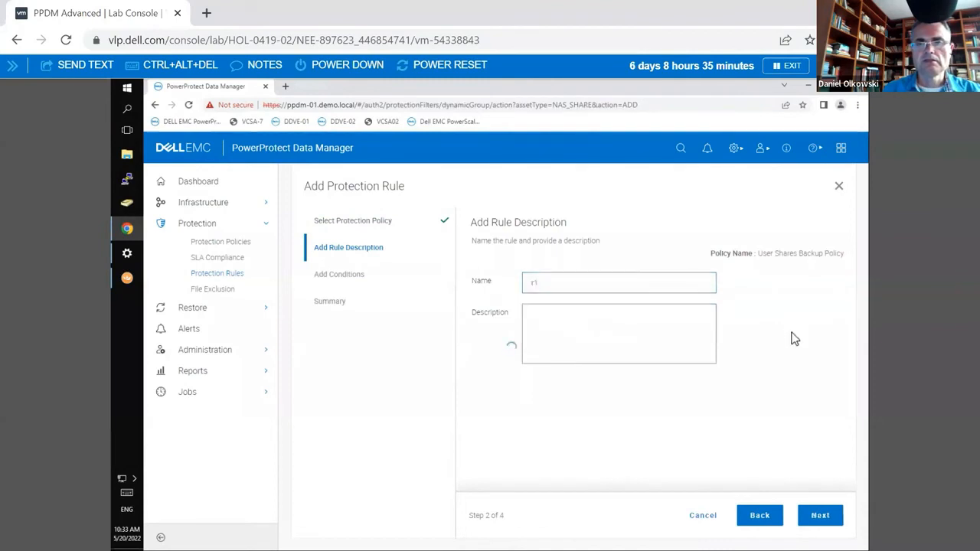
{"action": "left_click", "coordinate": [826, 523]}
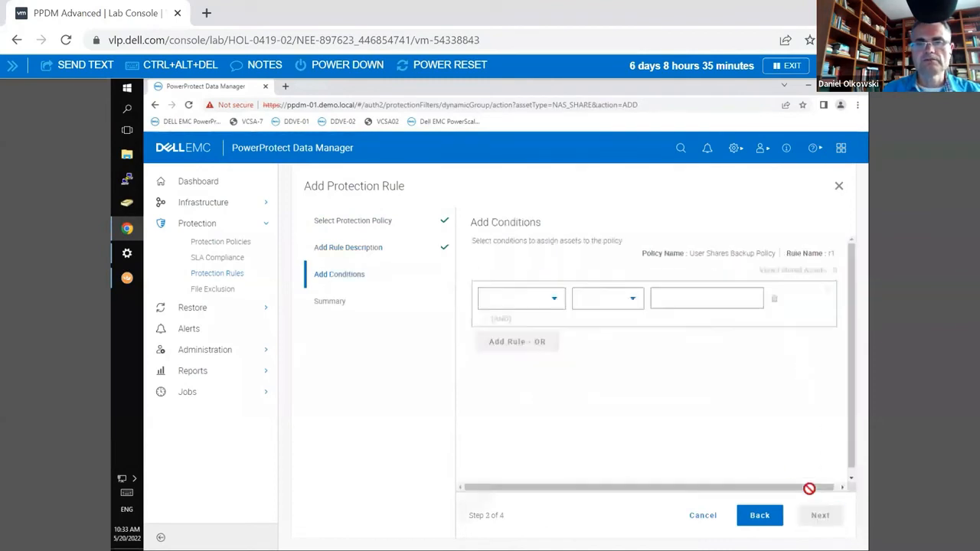
Step: Set the rule condition to Share Name Contains k8s
{"action": "left_click", "coordinate": [558, 305]}
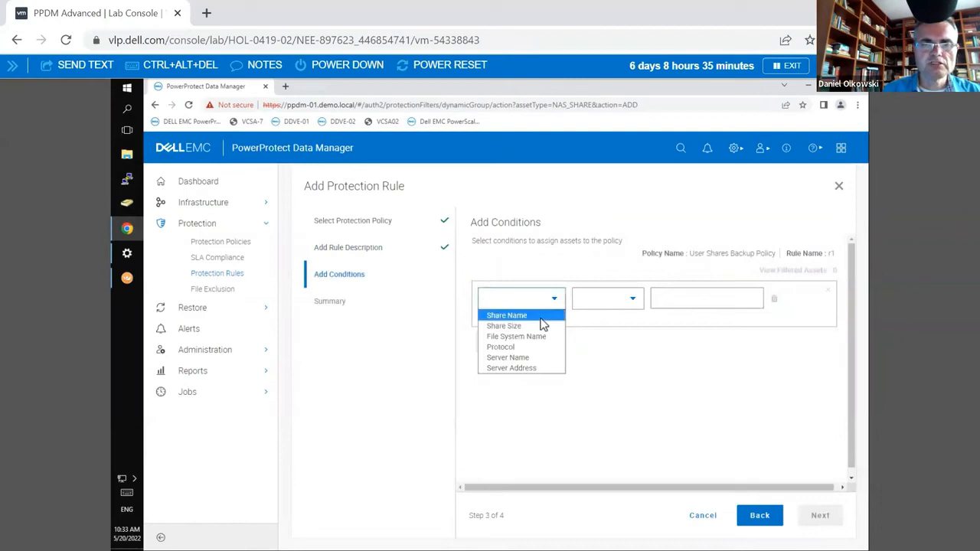
{"action": "left_click", "coordinate": [541, 318]}
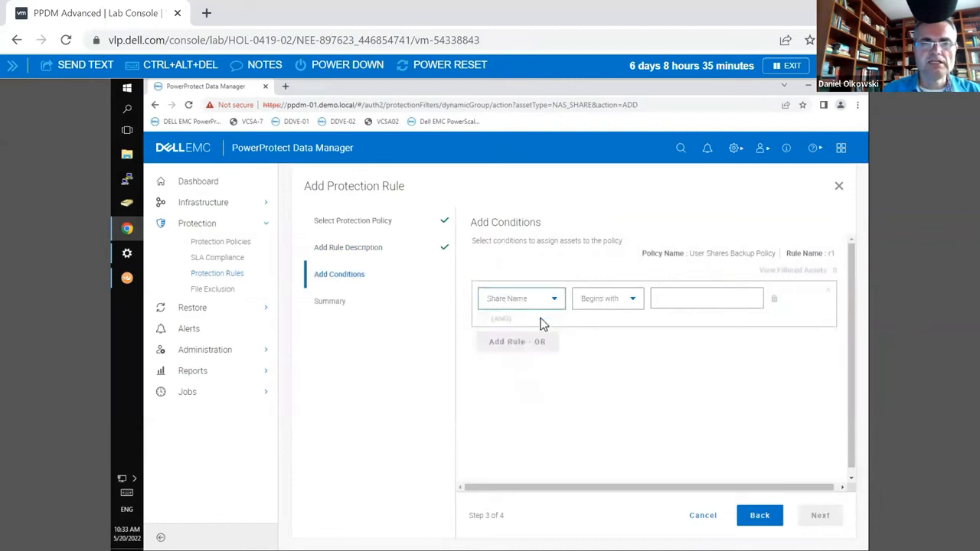
{"action": "left_click", "coordinate": [621, 301]}
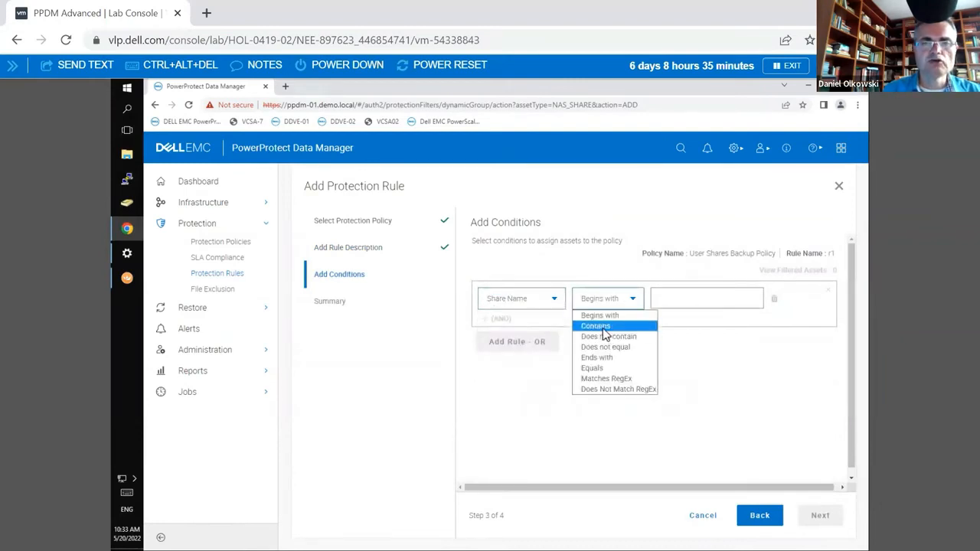
{"action": "left_click", "coordinate": [603, 331]}
{"action": "left_click", "coordinate": [705, 300]}
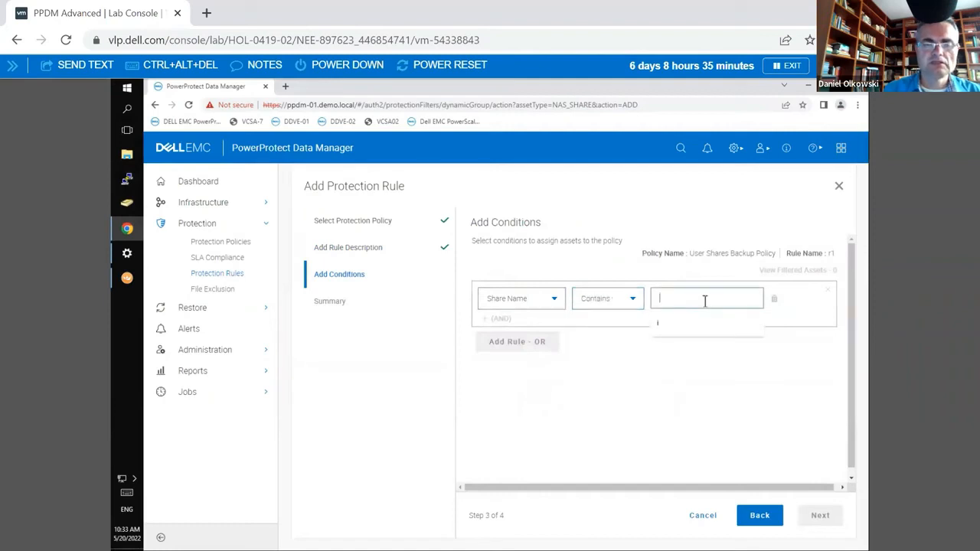
{"action": "type", "text": "k8s"}
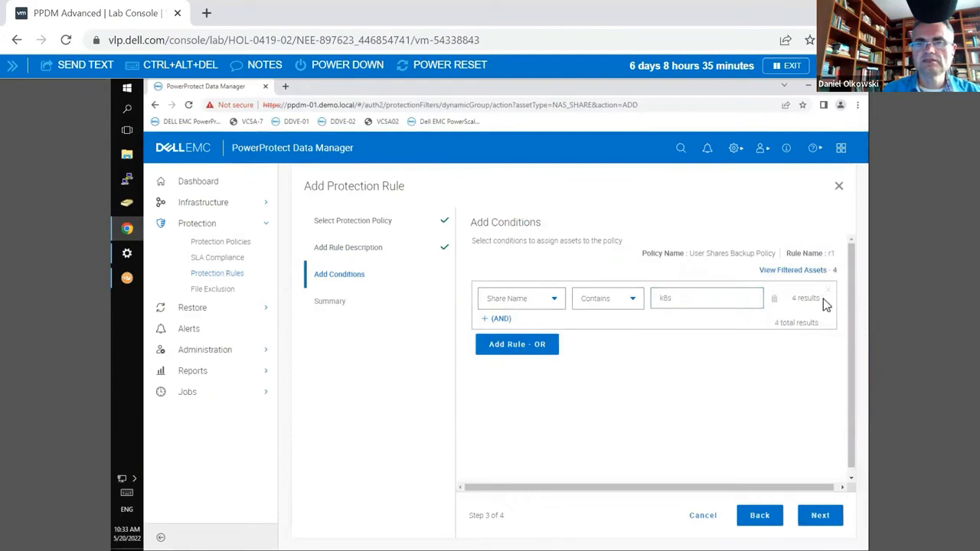
{"action": "double_click", "coordinate": [792, 298]}
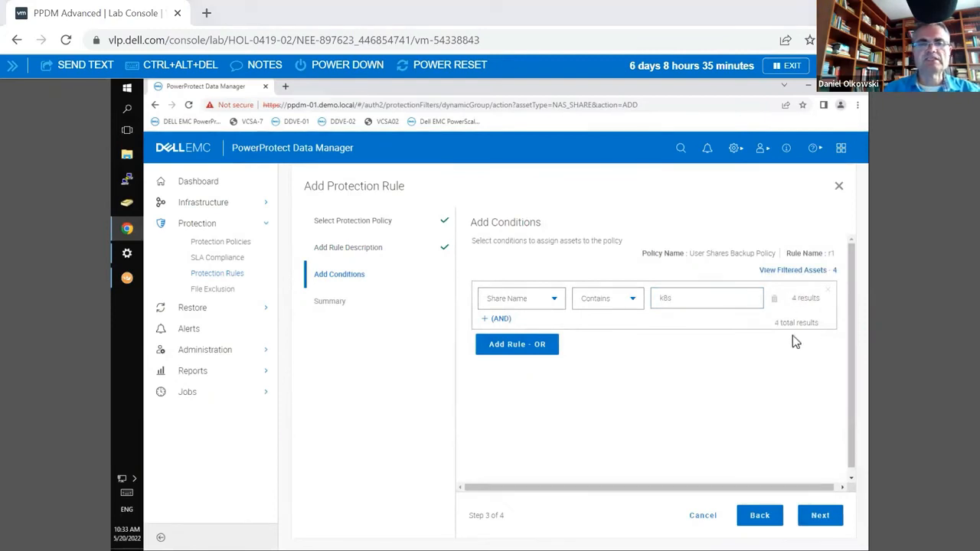
Step: Switch to slide 17 in PowerPoint and handwrite further share paths below the first, ending the last one with K8s
{"action": "key", "text": "alt+Tab"}
{"action": "mouse_move", "coordinate": [266, 455]}
{"action": "left_mouse_down"}
{"action": "mouse_move", "coordinate": [273, 464]}
{"action": "mouse_move", "coordinate": [260, 483]}
{"action": "left_mouse_up"}
{"action": "mouse_move", "coordinate": [267, 468]}
{"action": "left_mouse_down"}
{"action": "mouse_move", "coordinate": [269, 510]}
{"action": "mouse_move", "coordinate": [283, 507]}
{"action": "left_mouse_up"}
{"action": "left_click", "coordinate": [293, 505]}
{"action": "left_click", "coordinate": [321, 502]}
{"action": "left_click_drag", "start_coordinate": [355, 502], "coordinate": [369, 506]}
{"action": "left_click", "coordinate": [405, 503]}
{"action": "left_click_drag", "start_coordinate": [444, 484], "coordinate": [446, 506]}
{"action": "mouse_move", "coordinate": [458, 484]}
{"action": "left_mouse_down"}
{"action": "mouse_move", "coordinate": [460, 507]}
{"action": "mouse_move", "coordinate": [492, 508]}
{"action": "left_mouse_up"}
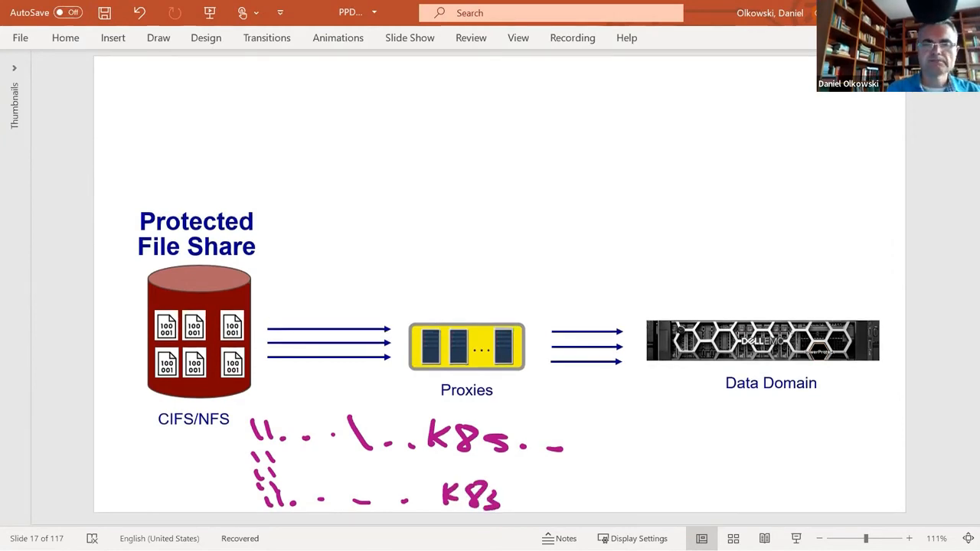
Step: Switch to PowerProtect Data Manager, change the rule condition to Share Size Less than, and view the other condition attributes
{"action": "key", "text": "alt+Tab"}
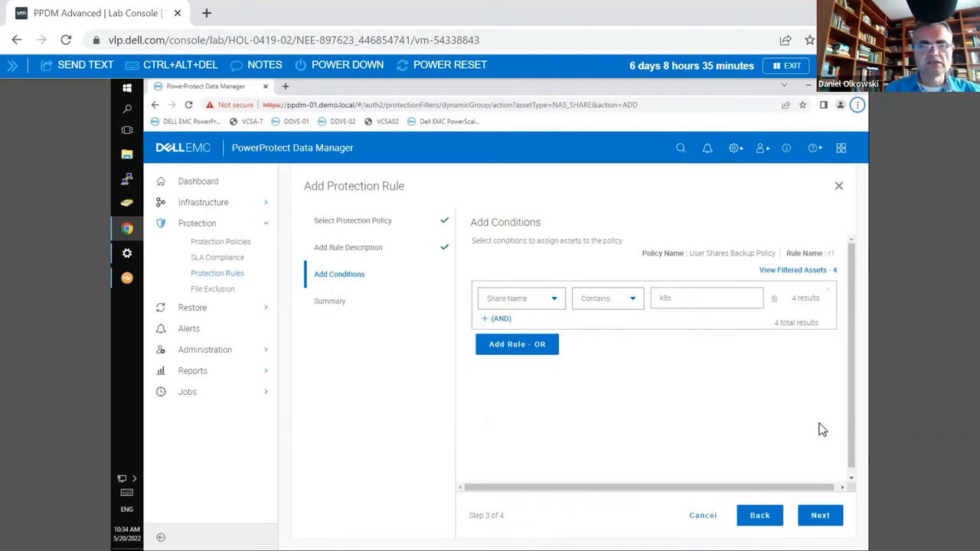
{"action": "left_click", "coordinate": [557, 304]}
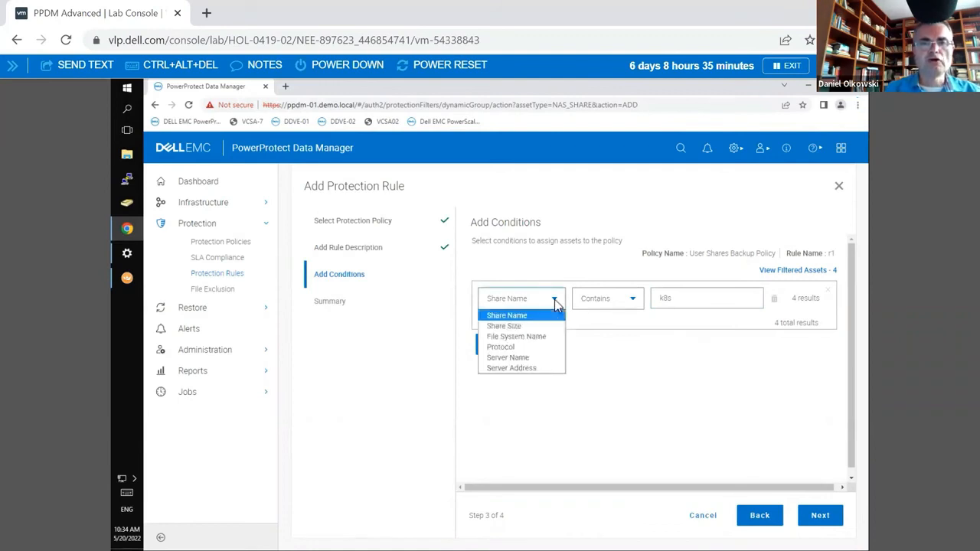
{"action": "left_click", "coordinate": [528, 328]}
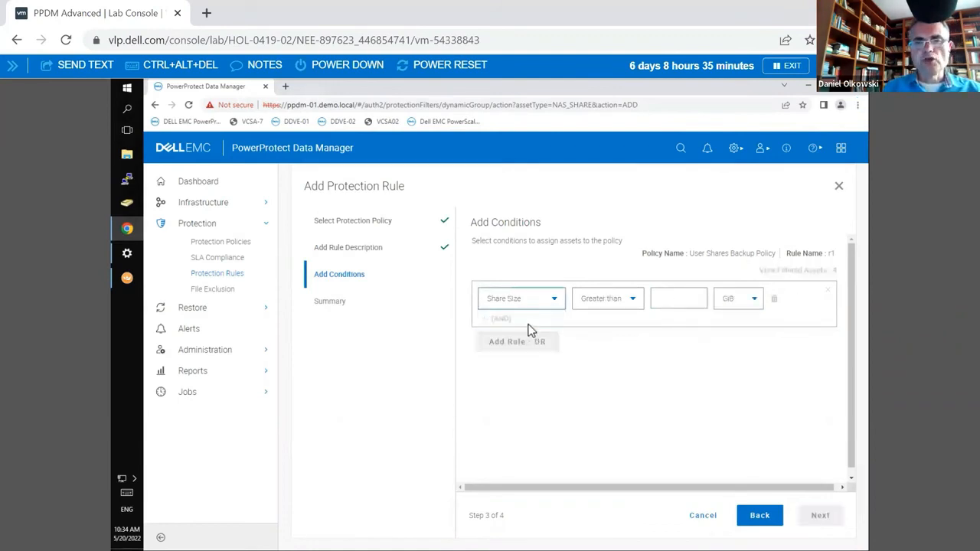
{"action": "left_click", "coordinate": [609, 304]}
{"action": "left_click", "coordinate": [613, 329]}
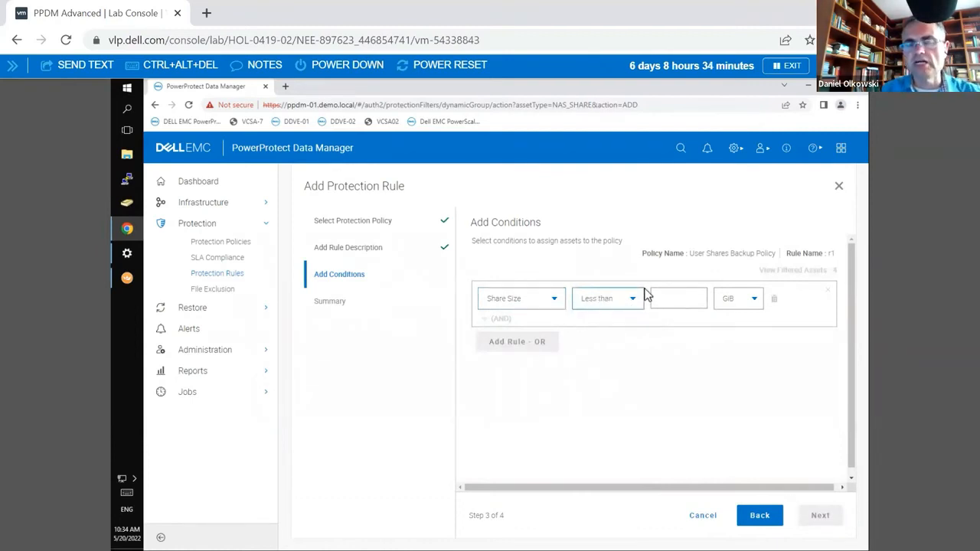
{"action": "left_click", "coordinate": [558, 300]}
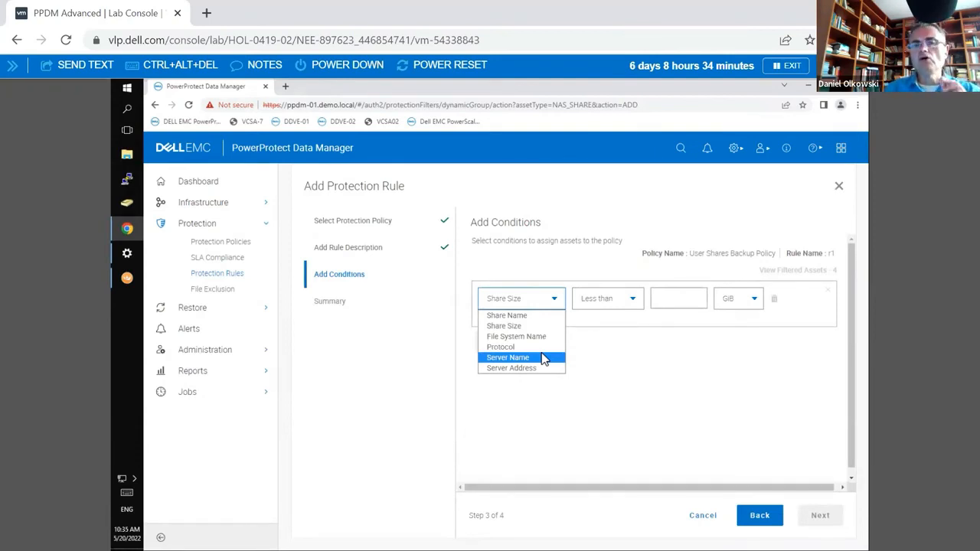
{"action": "left_click", "coordinate": [587, 350]}
Step: Switch to slide 22 in PowerPoint, mark the storage names under the file share including PowerScale, and undo those ink marks
{"action": "key", "text": "alt+Tab"}
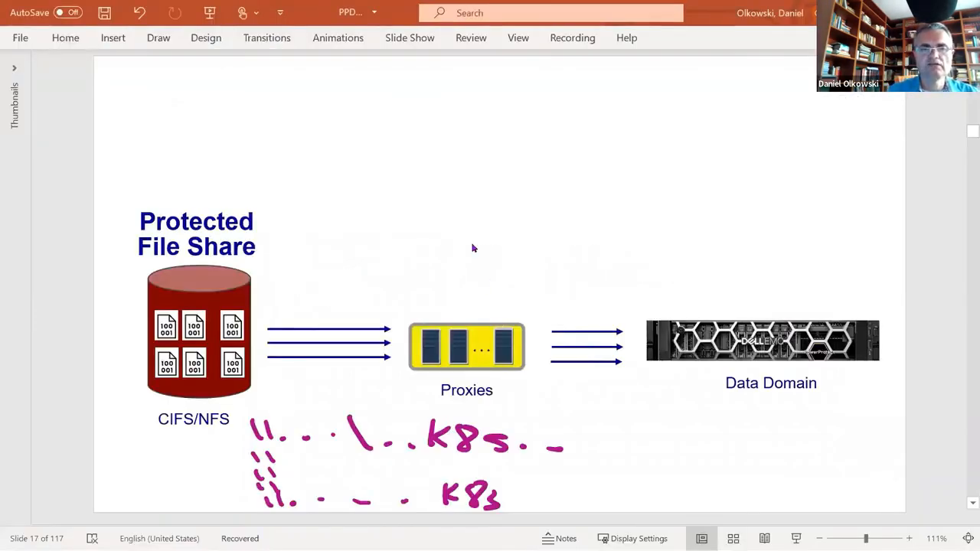
{"action": "scroll", "coordinate": [472, 247], "scroll_direction": "down", "scroll_amount": 5}
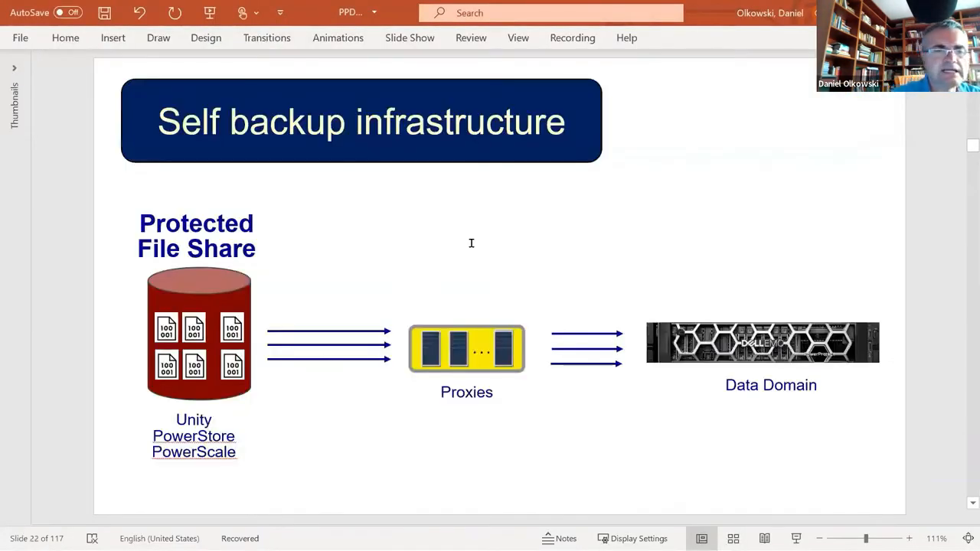
{"action": "mouse_move", "coordinate": [205, 406]}
{"action": "left_mouse_down"}
{"action": "mouse_move", "coordinate": [165, 409]}
{"action": "mouse_move", "coordinate": [187, 428]}
{"action": "mouse_move", "coordinate": [194, 405]}
{"action": "mouse_move", "coordinate": [171, 427]}
{"action": "mouse_move", "coordinate": [194, 450]}
{"action": "mouse_move", "coordinate": [163, 429]}
{"action": "mouse_move", "coordinate": [138, 452]}
{"action": "mouse_move", "coordinate": [243, 455]}
{"action": "mouse_move", "coordinate": [153, 438]}
{"action": "left_mouse_up"}
{"action": "key", "text": "ctrl+z"}
{"action": "key", "text": "ctrl+z"}
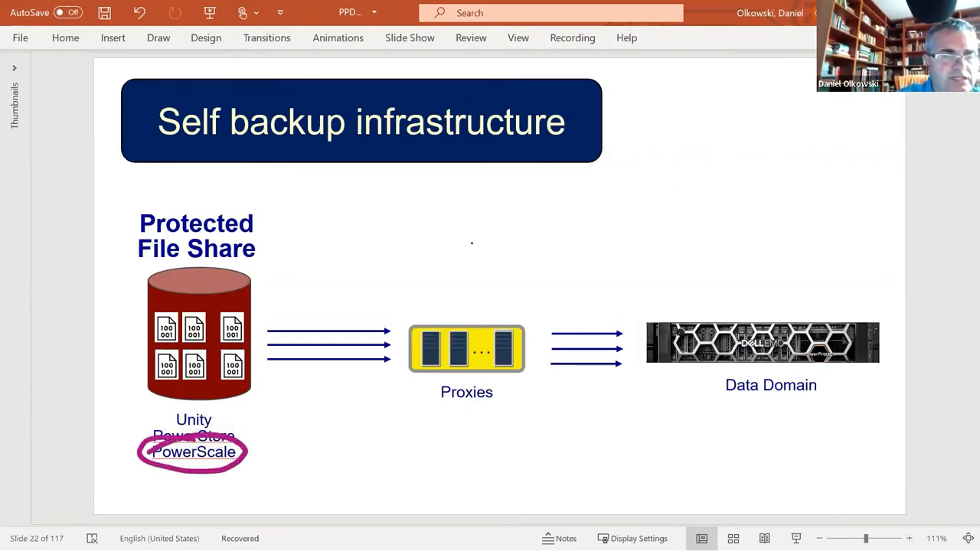
{"action": "key", "text": "ctrl+z"}
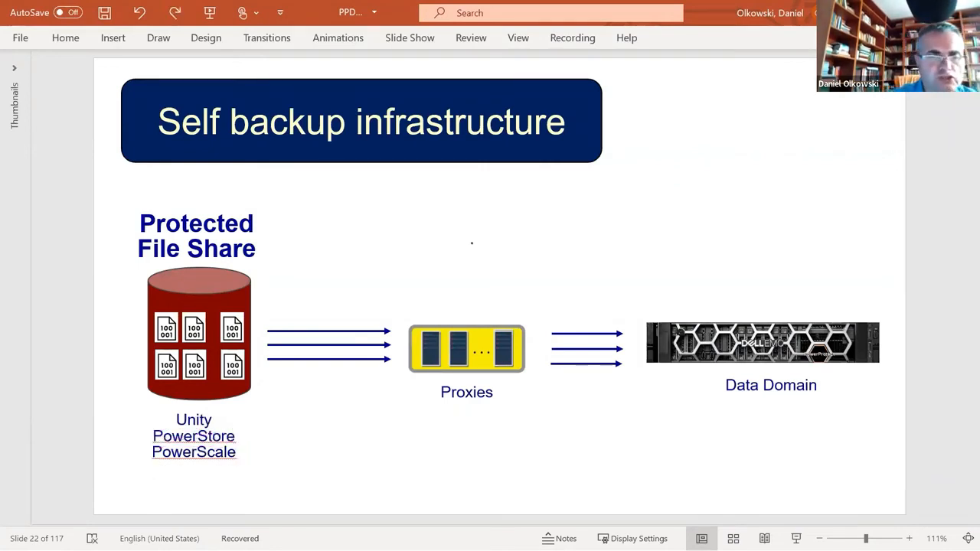
{"action": "left_click", "coordinate": [189, 463]}
{"action": "key", "text": "ctrl+z"}
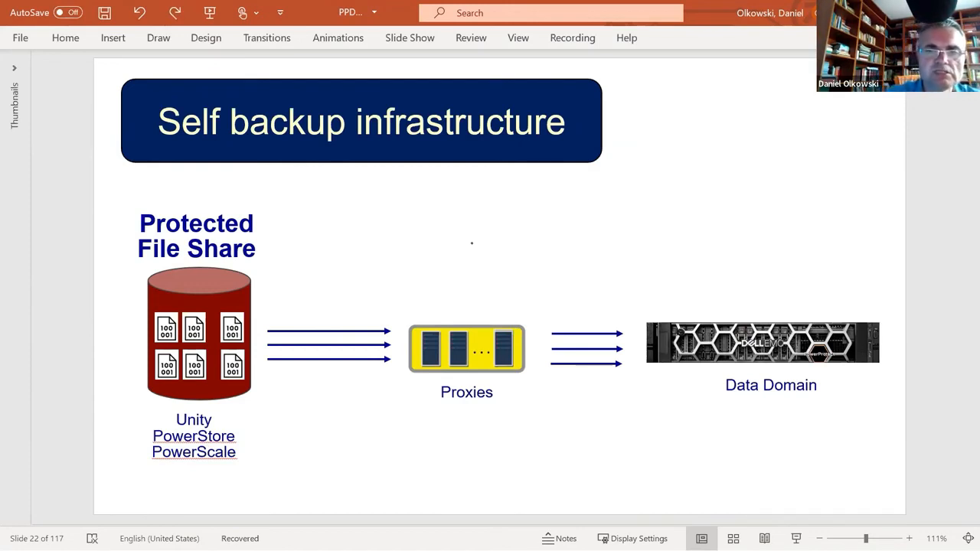
Step: Draw a box above the Data Domain appliance and handwrite PPDM over it
{"action": "mouse_move", "coordinate": [681, 196]}
{"action": "left_mouse_down"}
{"action": "mouse_move", "coordinate": [785, 137]}
{"action": "mouse_move", "coordinate": [698, 203]}
{"action": "left_mouse_up"}
{"action": "mouse_move", "coordinate": [694, 135]}
{"action": "left_mouse_down"}
{"action": "mouse_move", "coordinate": [699, 113]}
{"action": "mouse_move", "coordinate": [735, 107]}
{"action": "mouse_move", "coordinate": [763, 123]}
{"action": "left_mouse_up"}
{"action": "left_click_drag", "start_coordinate": [762, 93], "coordinate": [765, 123]}
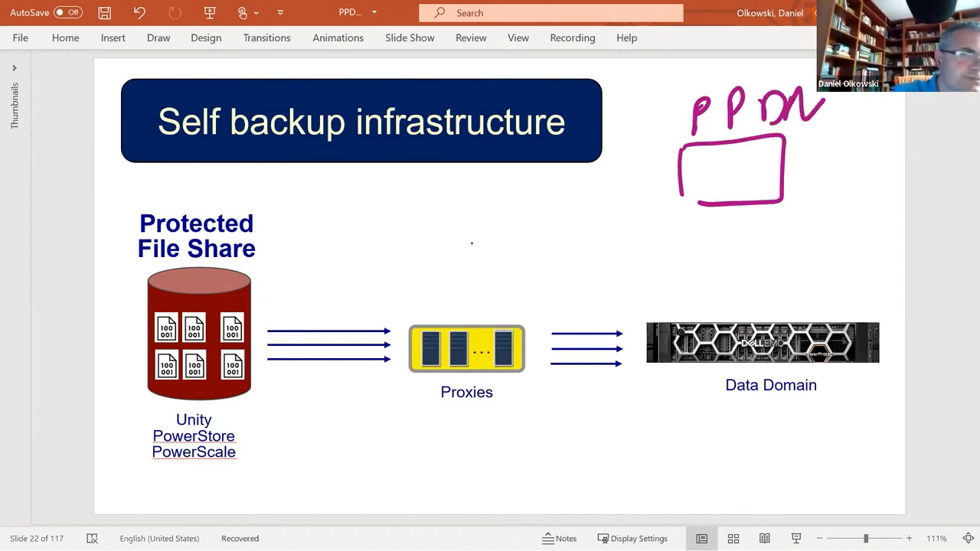
{"action": "left_click_drag", "start_coordinate": [822, 99], "coordinate": [820, 139]}
Step: Handwrite a share path containing k8s from the base of the file share cylinder across to below the proxies
{"action": "mouse_move", "coordinate": [233, 392]}
{"action": "left_mouse_down"}
{"action": "mouse_move", "coordinate": [236, 409]}
{"action": "mouse_move", "coordinate": [260, 406]}
{"action": "left_mouse_up"}
{"action": "left_click_drag", "start_coordinate": [281, 404], "coordinate": [291, 406]}
{"action": "left_click_drag", "start_coordinate": [309, 407], "coordinate": [363, 413]}
{"action": "left_click_drag", "start_coordinate": [368, 412], "coordinate": [400, 419]}
{"action": "mouse_move", "coordinate": [414, 401]}
{"action": "left_mouse_down"}
{"action": "mouse_move", "coordinate": [413, 420]}
{"action": "mouse_move", "coordinate": [439, 432]}
{"action": "mouse_move", "coordinate": [492, 416]}
{"action": "left_mouse_up"}
{"action": "left_click_drag", "start_coordinate": [516, 419], "coordinate": [528, 421]}
Step: Draw a curved arrow from the protected file share up to the PPDM box
{"action": "mouse_move", "coordinate": [253, 375]}
{"action": "left_mouse_down"}
{"action": "mouse_move", "coordinate": [333, 292]}
{"action": "mouse_move", "coordinate": [650, 178]}
{"action": "left_mouse_up"}
{"action": "left_click_drag", "start_coordinate": [620, 160], "coordinate": [702, 163]}
{"action": "left_click_drag", "start_coordinate": [610, 205], "coordinate": [680, 175]}
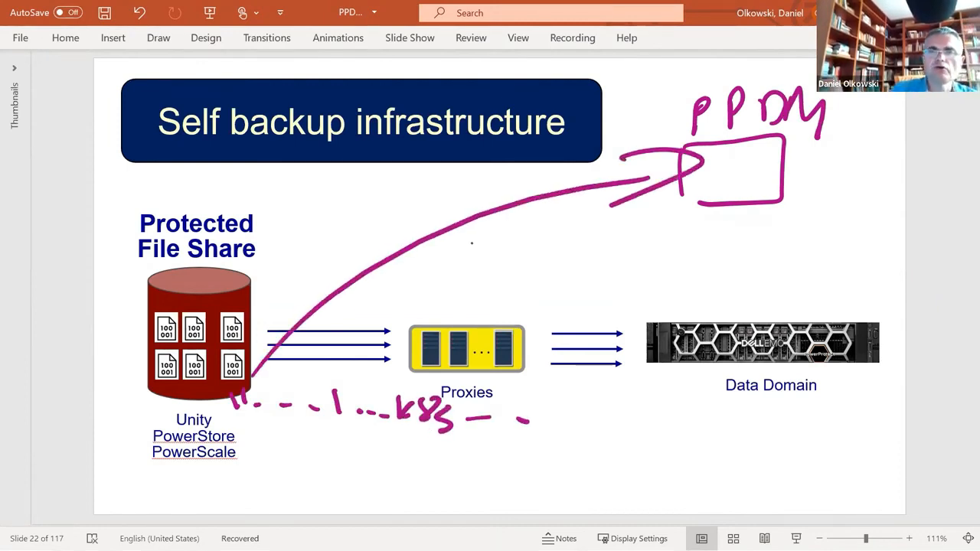
Step: Undo the curved arrow running from the protected file share to the PPDM box
{"action": "key", "text": "ctrl+z"}
{"action": "key", "text": "ctrl+z"}
{"action": "key", "text": "ctrl+z"}
Step: Circle the PPDM box and the protected file share in turn, undoing each ink mark
{"action": "left_click_drag", "start_coordinate": [819, 73], "coordinate": [846, 96]}
{"action": "key", "text": "ctrl+z"}
{"action": "mouse_move", "coordinate": [252, 262]}
{"action": "left_mouse_down"}
{"action": "mouse_move", "coordinate": [176, 402]}
{"action": "mouse_move", "coordinate": [187, 267]}
{"action": "left_mouse_up"}
{"action": "key", "text": "ctrl+z"}
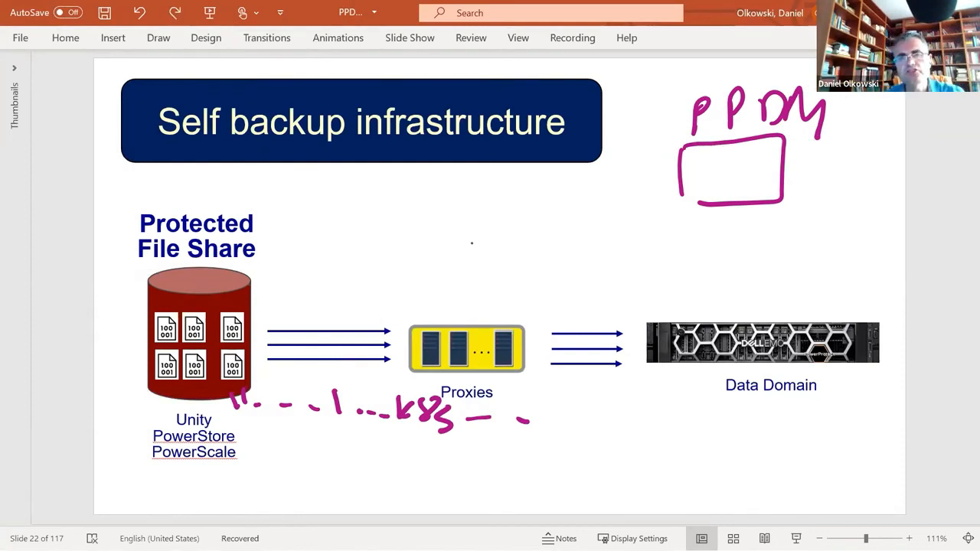
Step: Switch to PowerProtect Data Manager, open the NAS asset sources under Infrastructure, and select the isilon.demo.local appliance
{"action": "key", "text": "alt+Tab"}
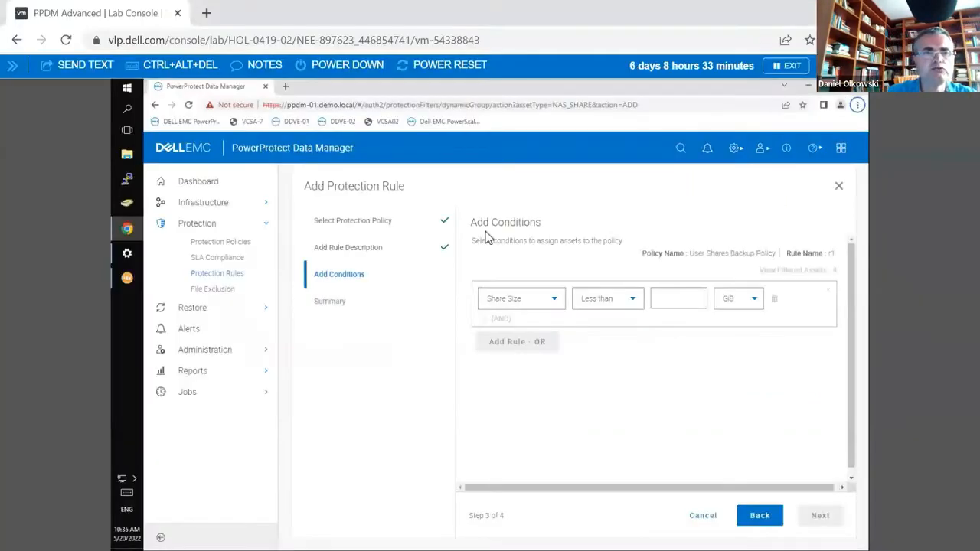
{"action": "left_click", "coordinate": [185, 207]}
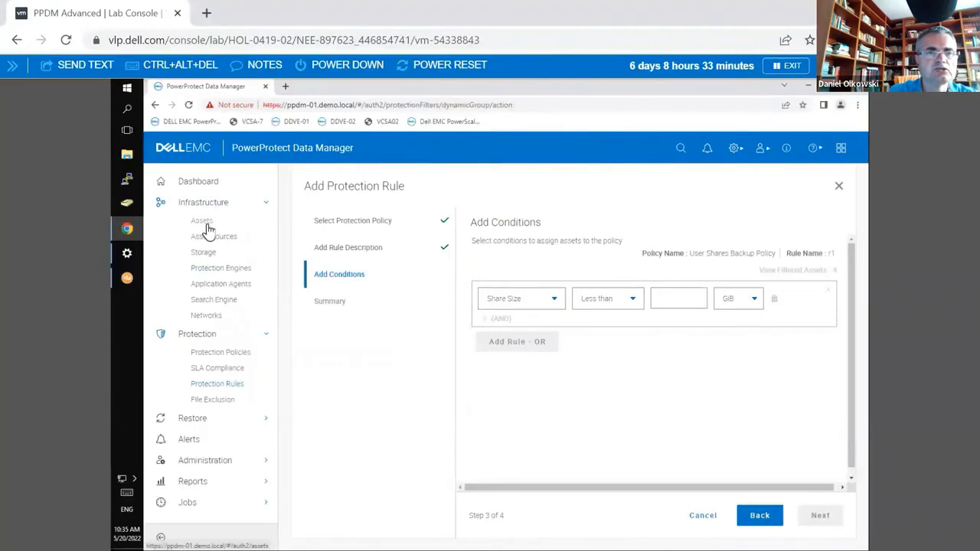
{"action": "left_click", "coordinate": [202, 222]}
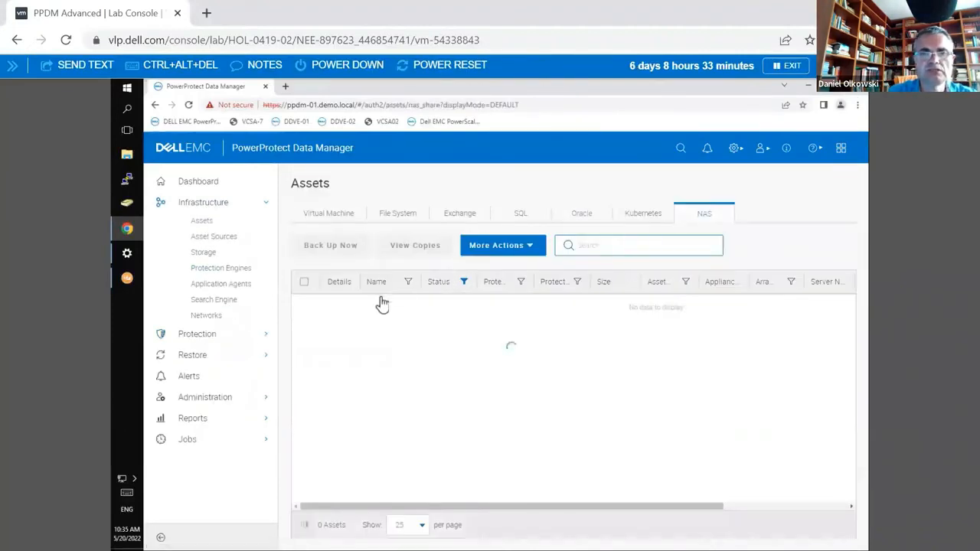
{"action": "left_click", "coordinate": [214, 237]}
{"action": "left_click", "coordinate": [690, 213]}
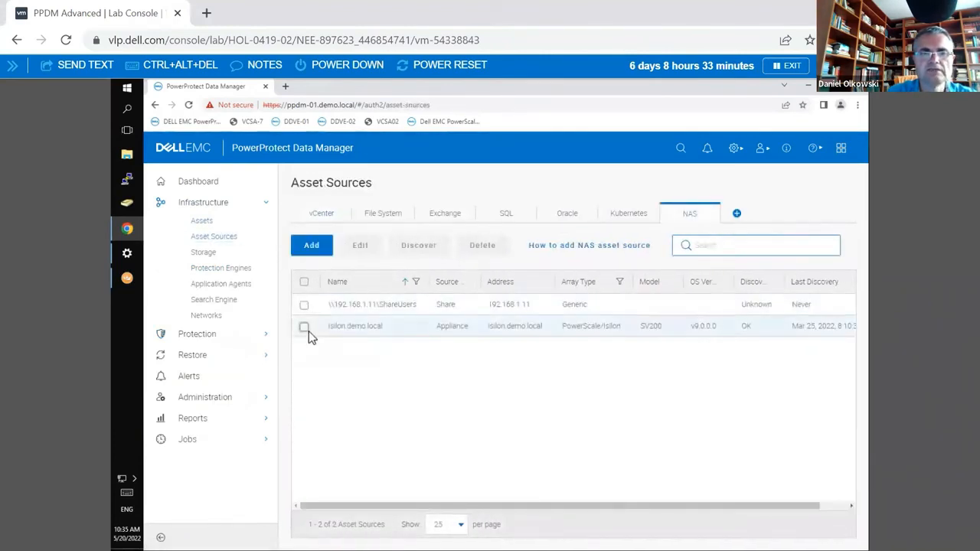
{"action": "left_click", "coordinate": [307, 329]}
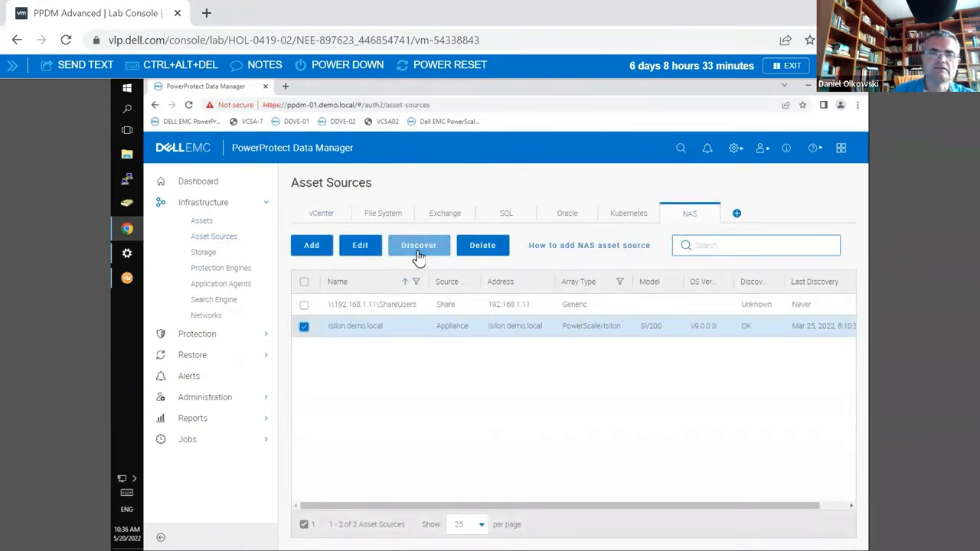
Step: Return to slide 22 in PowerPoint, circle the PPDM drawing and mark the protected file share, undoing both ink marks
{"action": "key", "text": "alt+Tab"}
{"action": "mouse_move", "coordinate": [796, 82]}
{"action": "left_mouse_down"}
{"action": "mouse_move", "coordinate": [661, 204]}
{"action": "mouse_move", "coordinate": [722, 87]}
{"action": "left_mouse_up"}
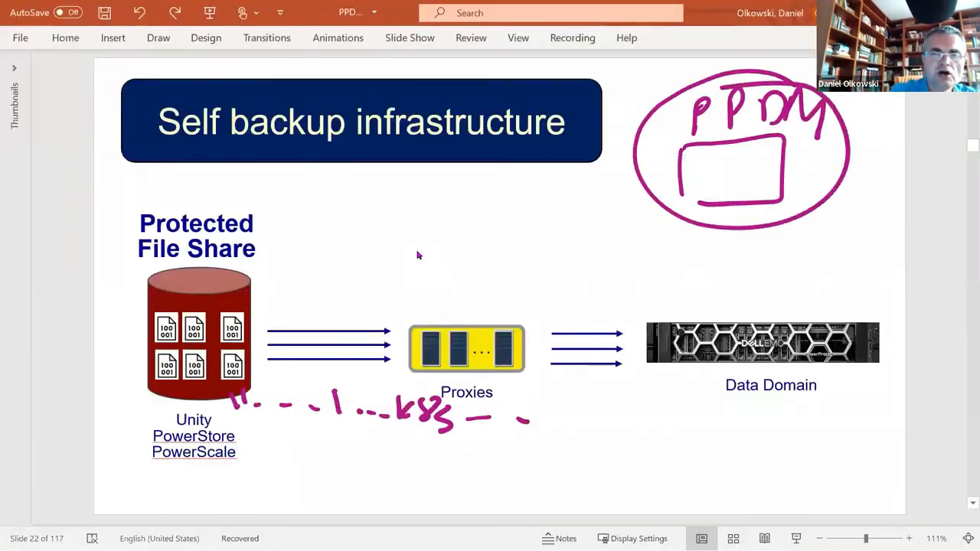
{"action": "key", "text": "ctrl+z"}
{"action": "mouse_move", "coordinate": [234, 274]}
{"action": "left_mouse_down"}
{"action": "mouse_move", "coordinate": [157, 415]}
{"action": "mouse_move", "coordinate": [337, 314]}
{"action": "mouse_move", "coordinate": [127, 305]}
{"action": "left_mouse_up"}
{"action": "key", "text": "ctrl+z"}
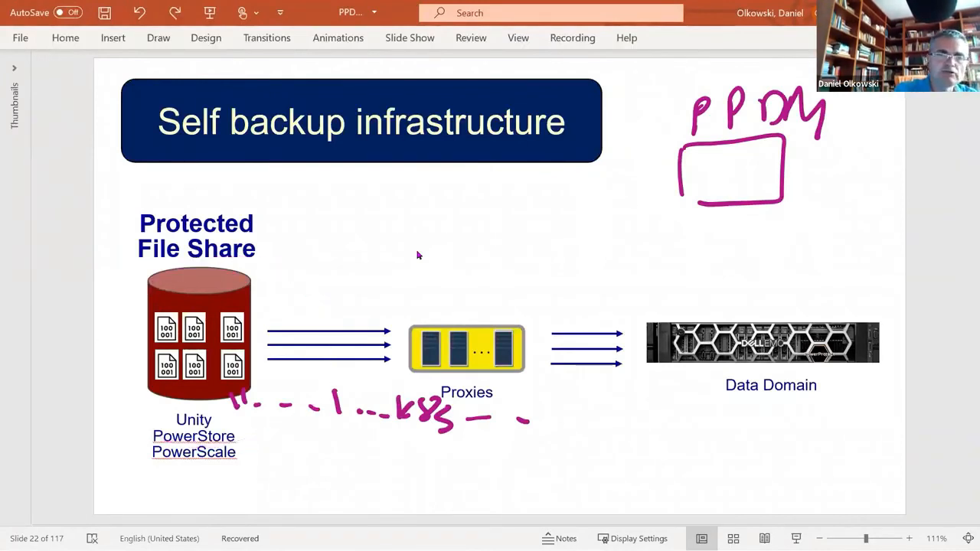
Step: Mark the proxies, the data path from the file share toward Data Domain, and the cylinder's base in ink, undoing each mark
{"action": "mouse_move", "coordinate": [505, 376]}
{"action": "left_mouse_down"}
{"action": "mouse_move", "coordinate": [375, 413]}
{"action": "mouse_move", "coordinate": [459, 367]}
{"action": "left_mouse_up"}
{"action": "key", "text": "ctrl+z"}
{"action": "mouse_move", "coordinate": [226, 358]}
{"action": "left_mouse_down"}
{"action": "mouse_move", "coordinate": [582, 285]}
{"action": "mouse_move", "coordinate": [613, 312]}
{"action": "left_mouse_up"}
{"action": "mouse_move", "coordinate": [574, 281]}
{"action": "left_mouse_down"}
{"action": "mouse_move", "coordinate": [652, 351]}
{"action": "mouse_move", "coordinate": [579, 362]}
{"action": "left_mouse_up"}
{"action": "key", "text": "ctrl+z"}
{"action": "key", "text": "ctrl+z"}
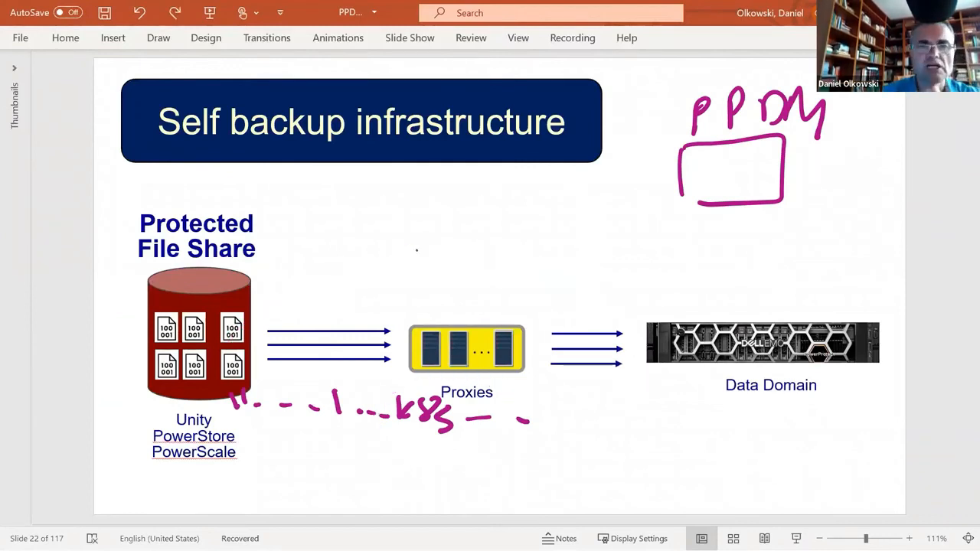
{"action": "mouse_move", "coordinate": [208, 401]}
{"action": "left_mouse_down"}
{"action": "mouse_move", "coordinate": [162, 407]}
{"action": "mouse_move", "coordinate": [257, 458]}
{"action": "mouse_move", "coordinate": [226, 399]}
{"action": "left_mouse_up"}
{"action": "key", "text": "ctrl+z"}
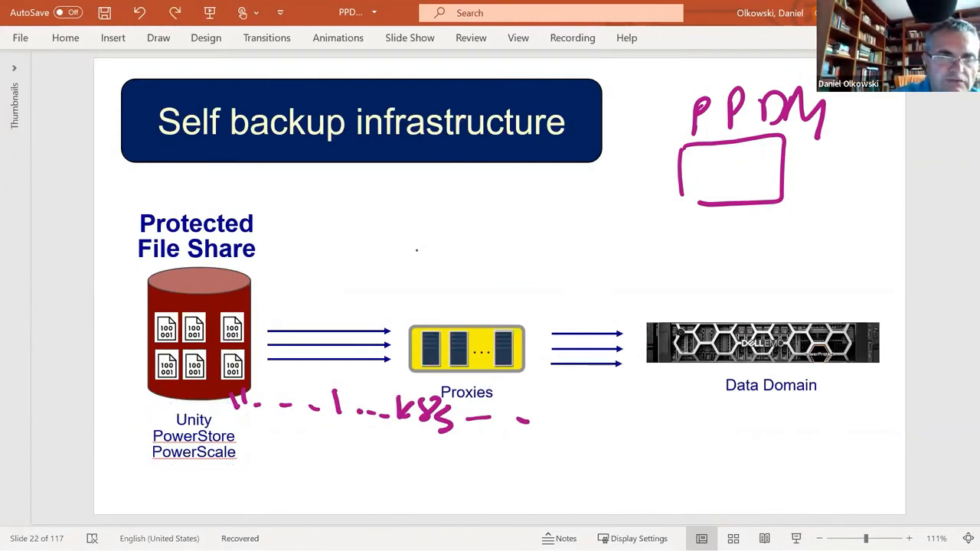
Step: Draw a small box above the arrows beside the file share and handwrite the share path \\192.168.37.56\cifs1 next to it
{"action": "left_click_drag", "start_coordinate": [307, 243], "coordinate": [310, 270]}
{"action": "left_click_drag", "start_coordinate": [313, 241], "coordinate": [340, 269]}
{"action": "mouse_move", "coordinate": [361, 226]}
{"action": "left_mouse_down"}
{"action": "mouse_move", "coordinate": [365, 240]}
{"action": "mouse_move", "coordinate": [380, 232]}
{"action": "mouse_move", "coordinate": [389, 243]}
{"action": "left_mouse_up"}
{"action": "left_click_drag", "start_coordinate": [410, 221], "coordinate": [395, 242]}
{"action": "mouse_move", "coordinate": [368, 221]}
{"action": "left_mouse_down"}
{"action": "mouse_move", "coordinate": [379, 244]}
{"action": "mouse_move", "coordinate": [450, 237]}
{"action": "left_mouse_up"}
{"action": "left_click", "coordinate": [425, 241]}
{"action": "left_click_drag", "start_coordinate": [465, 224], "coordinate": [458, 242]}
{"action": "mouse_move", "coordinate": [481, 229]}
{"action": "left_mouse_down"}
{"action": "mouse_move", "coordinate": [470, 243]}
{"action": "mouse_move", "coordinate": [528, 226]}
{"action": "mouse_move", "coordinate": [518, 243]}
{"action": "left_mouse_up"}
{"action": "left_click", "coordinate": [488, 242]}
{"action": "left_click", "coordinate": [530, 244]}
{"action": "left_click_drag", "start_coordinate": [559, 224], "coordinate": [549, 247]}
{"action": "left_click_drag", "start_coordinate": [550, 225], "coordinate": [565, 223]}
{"action": "left_click_drag", "start_coordinate": [585, 226], "coordinate": [576, 244]}
{"action": "mouse_move", "coordinate": [603, 222]}
{"action": "left_mouse_down"}
{"action": "mouse_move", "coordinate": [614, 246]}
{"action": "mouse_move", "coordinate": [635, 246]}
{"action": "left_mouse_up"}
{"action": "left_click_drag", "start_coordinate": [657, 238], "coordinate": [656, 250]}
{"action": "left_click", "coordinate": [665, 231]}
{"action": "mouse_move", "coordinate": [680, 217]}
{"action": "left_mouse_down"}
{"action": "mouse_move", "coordinate": [672, 251]}
{"action": "mouse_move", "coordinate": [694, 250]}
{"action": "left_mouse_up"}
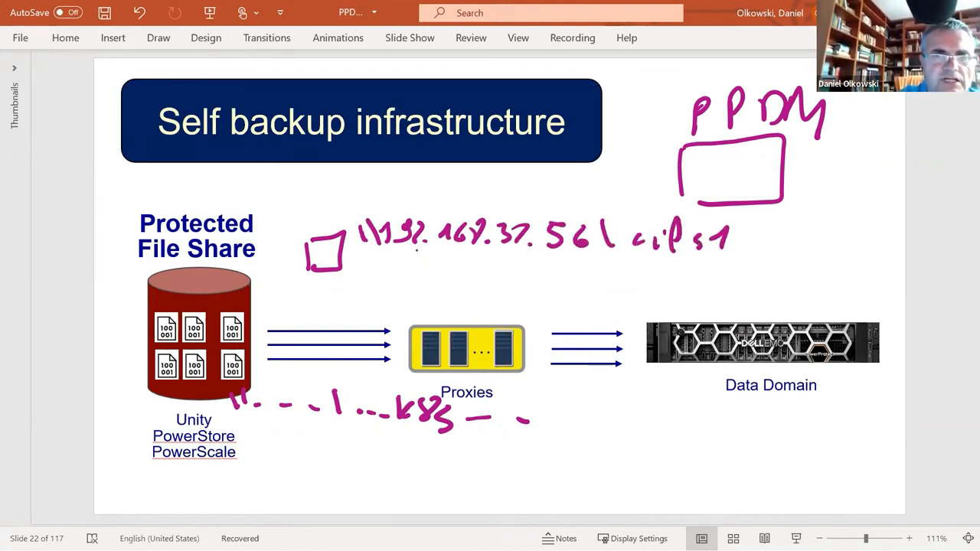